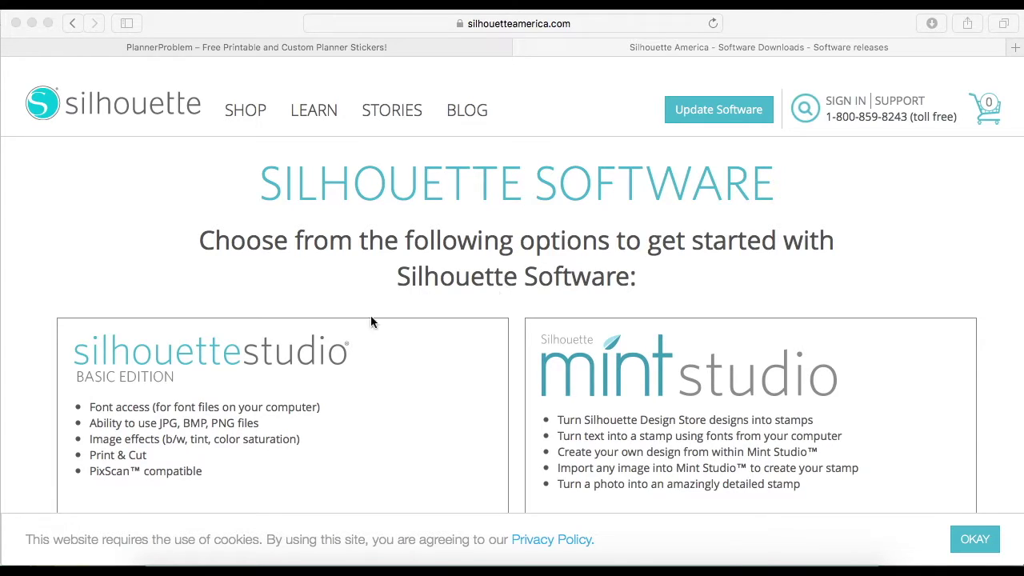
Scroll to the free Studio Basic Edition card and open its MAC download choices
scroll(335, 384, down, 2)
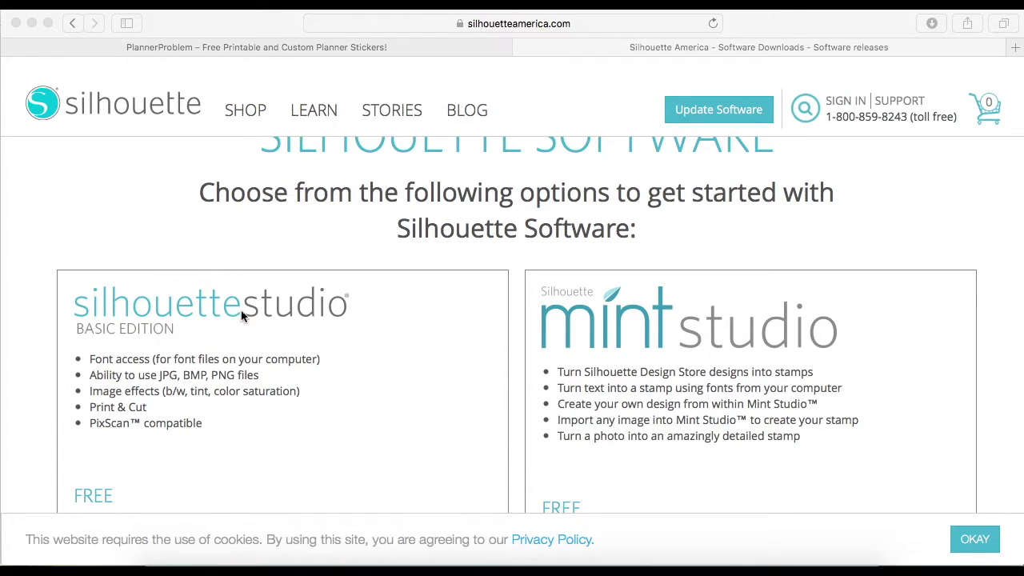
scroll(304, 336, down, 3)
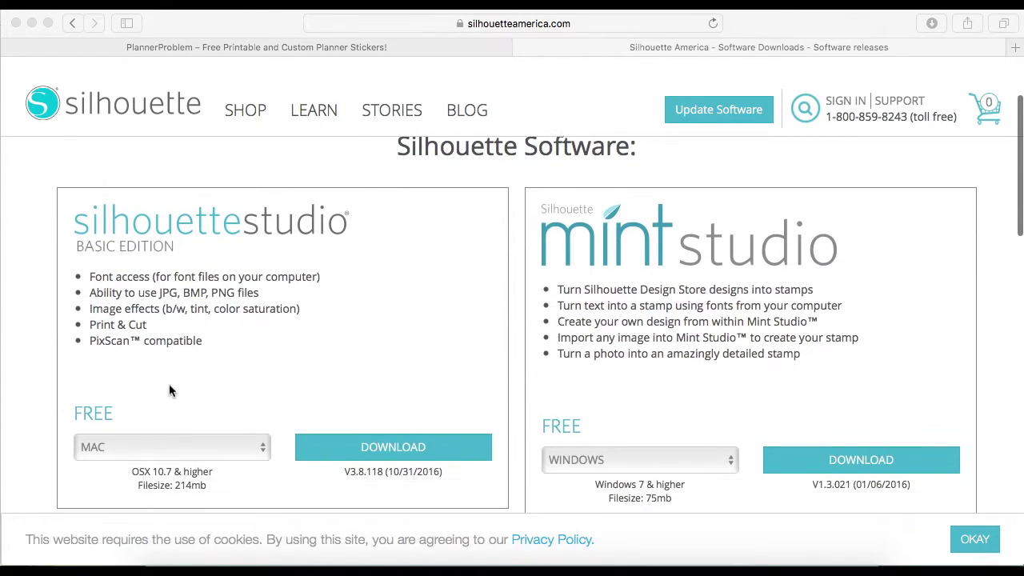
scroll(135, 418, down, 1)
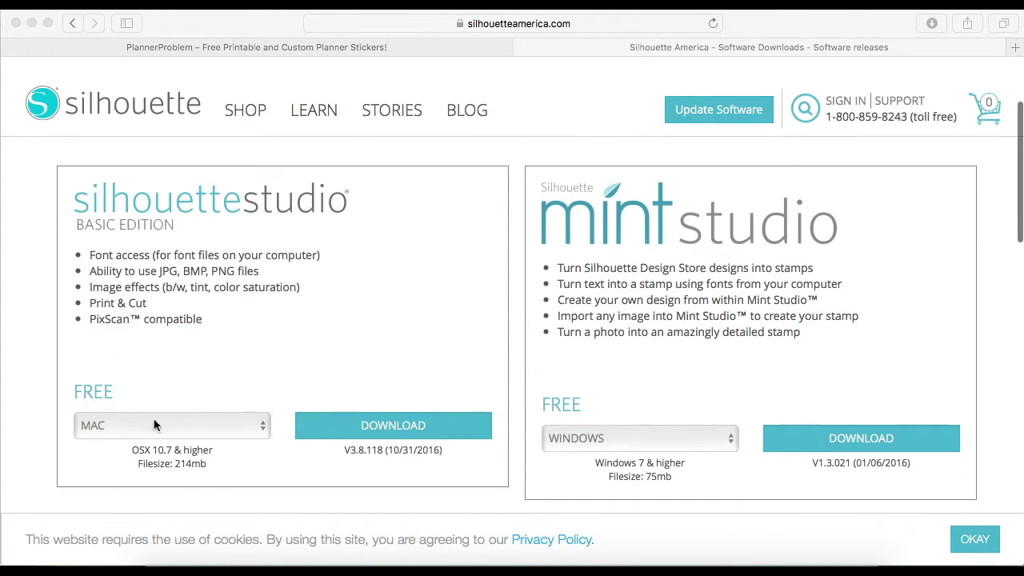
click(197, 426)
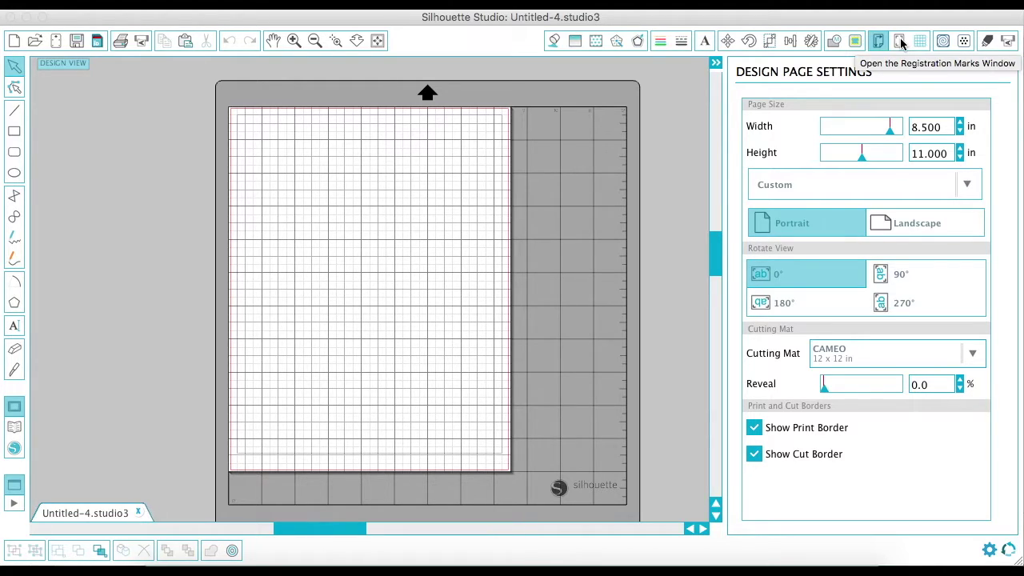
click(901, 42)
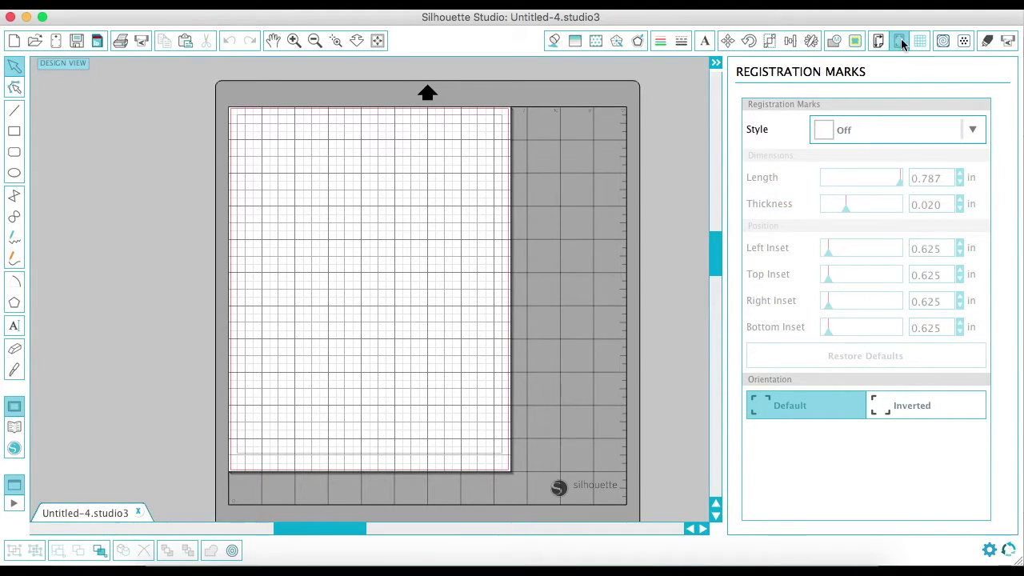
Turn on Type 1 registration marks, then bring up the PlannerProblem browser window
click(908, 133)
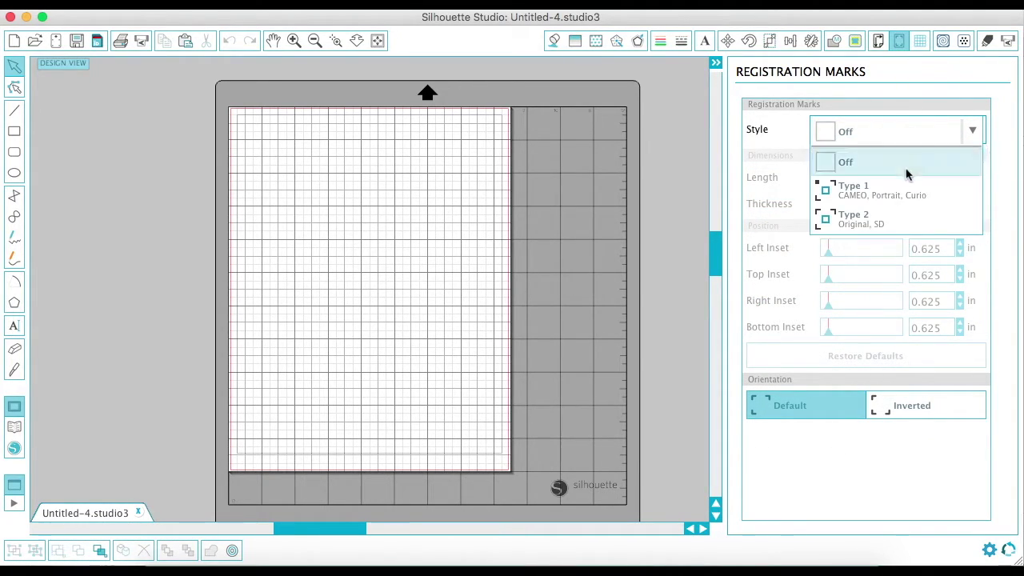
click(903, 192)
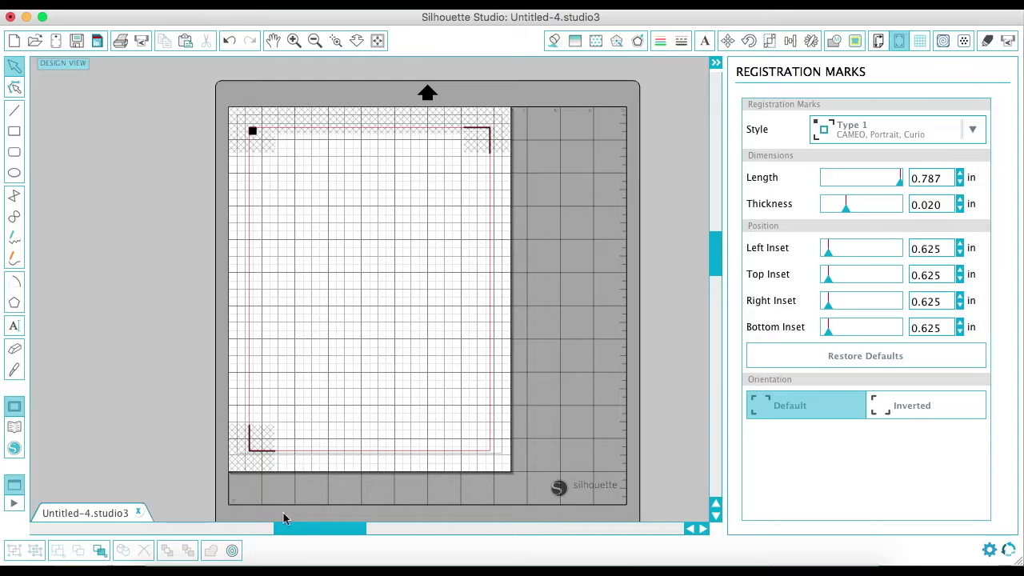
click(279, 560)
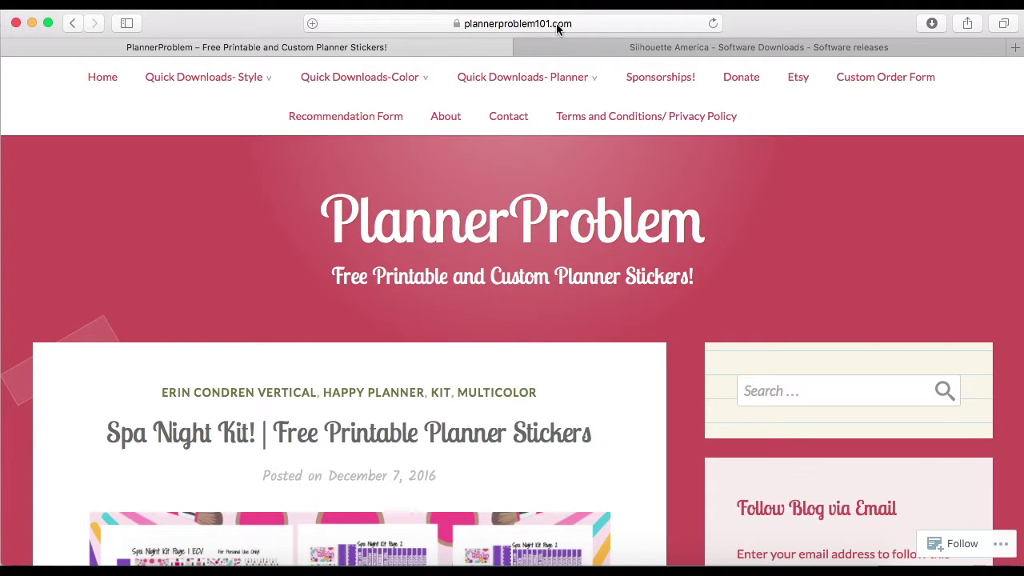
Scroll through the PlannerProblem free sticker posts
scroll(314, 290, down, 5)
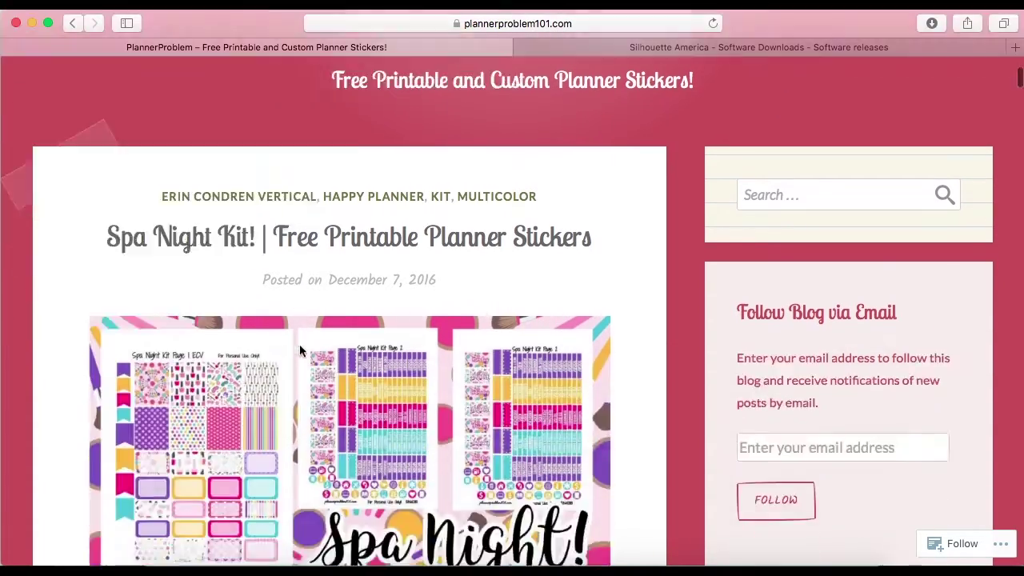
scroll(300, 349, down, 1)
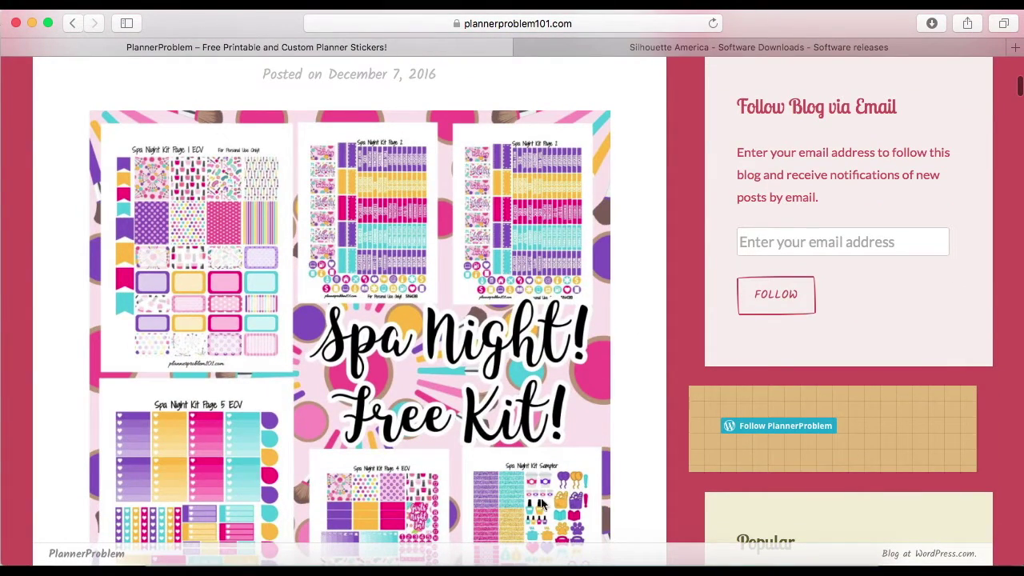
scroll(382, 332, down, 10)
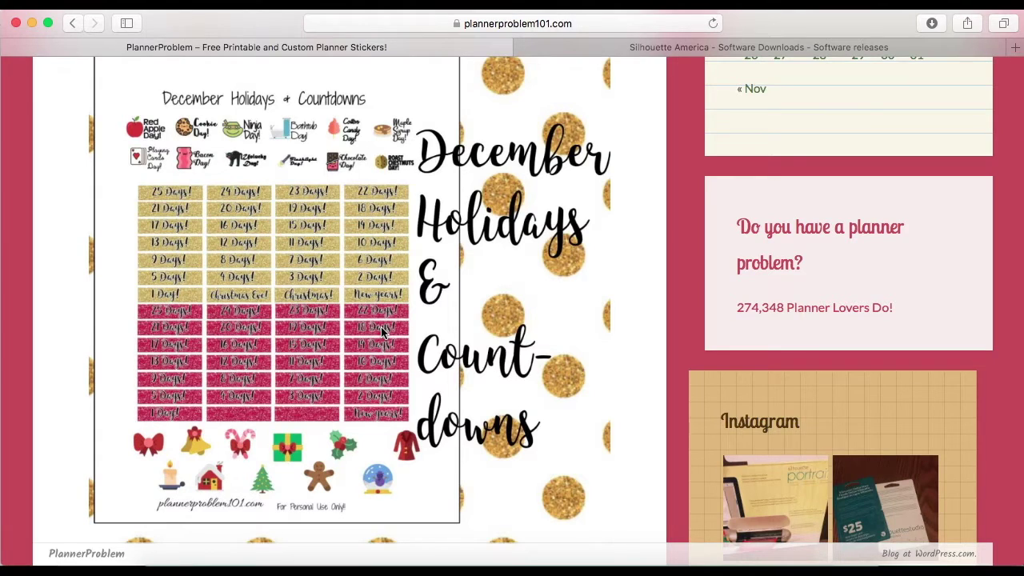
scroll(382, 332, down, 15)
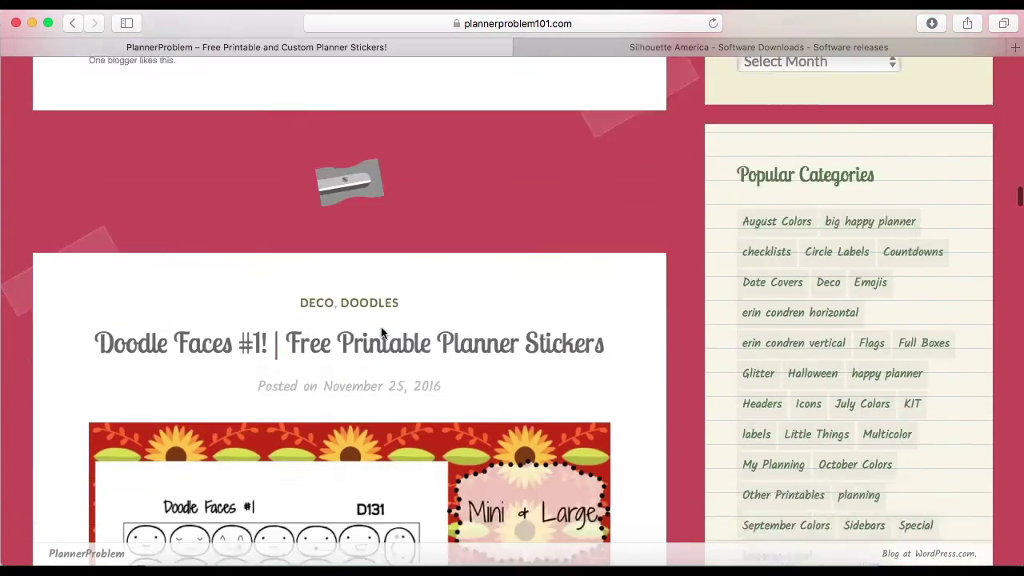
scroll(382, 332, down, 5)
scroll(382, 332, down, 10)
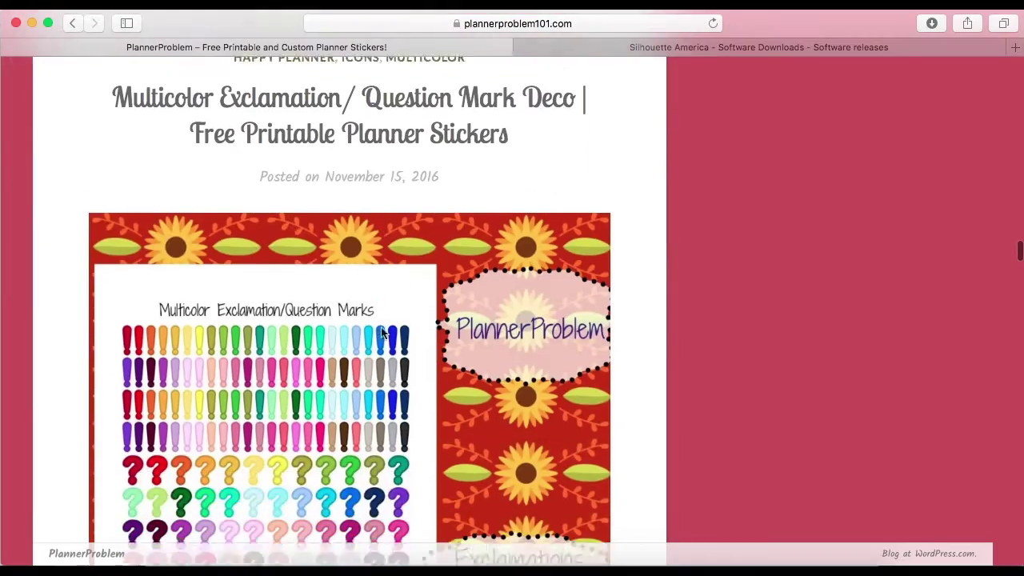
scroll(382, 332, down, 15)
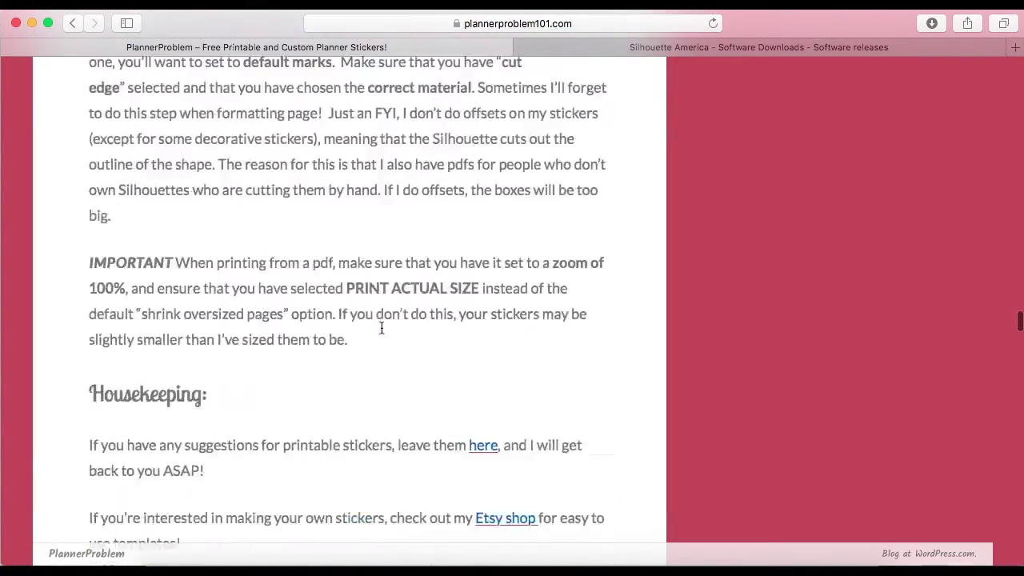
scroll(381, 328, down, 15)
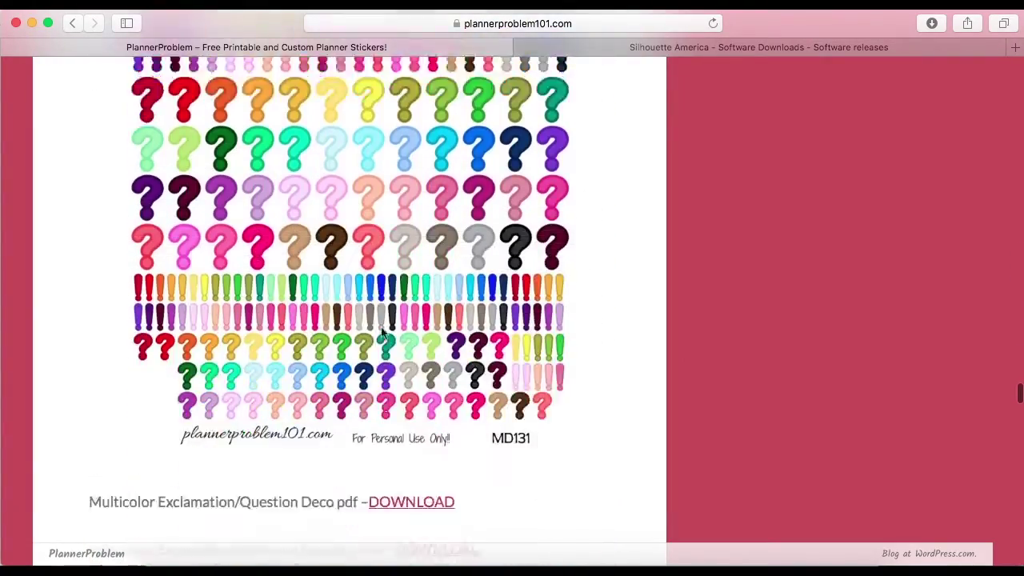
scroll(382, 332, down, 15)
scroll(383, 332, up, 7)
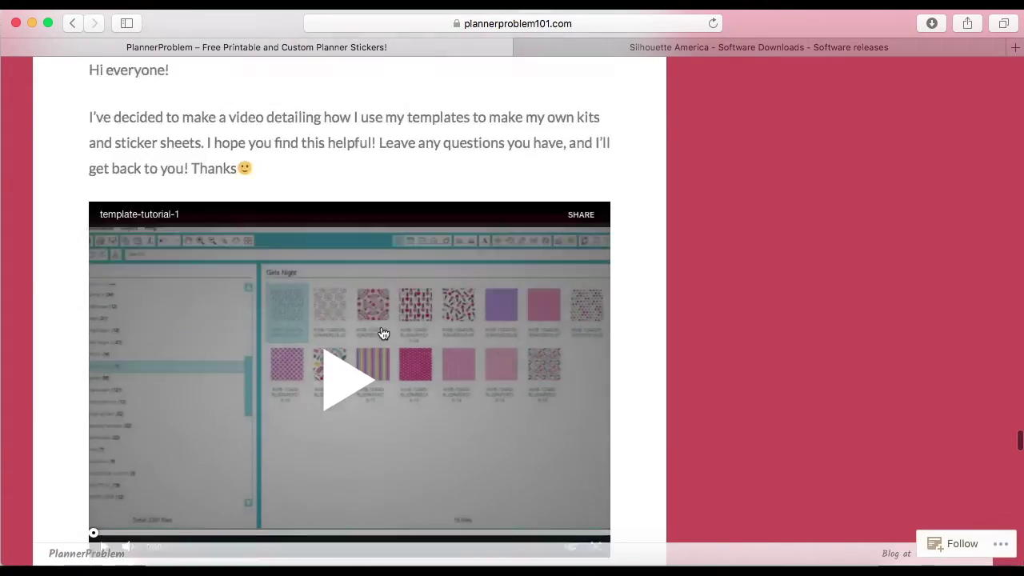
scroll(382, 332, down, 8)
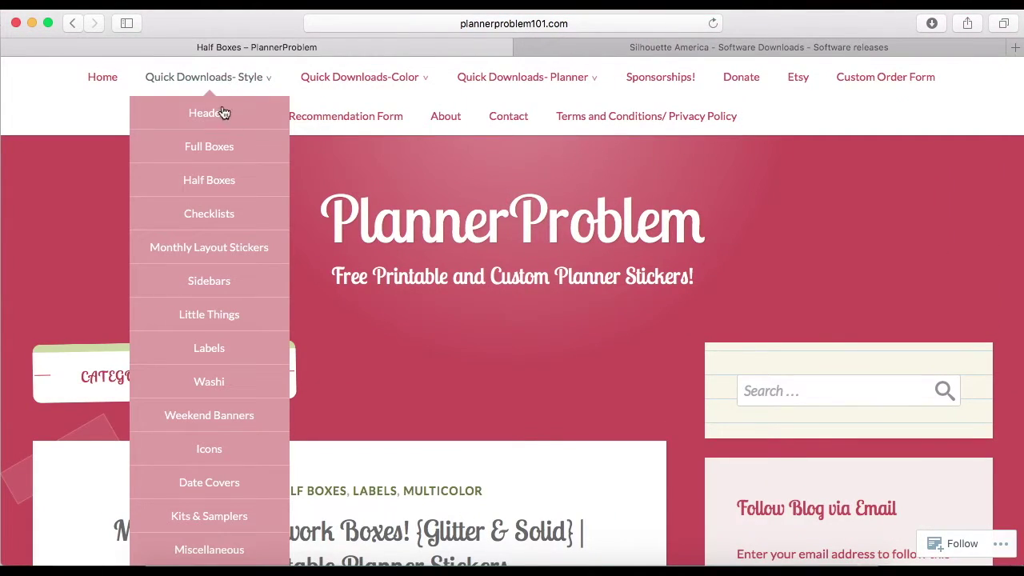
Browse the Checklists category from Quick Downloads-Style, then return to the blog home page
mouse_move(347, 90)
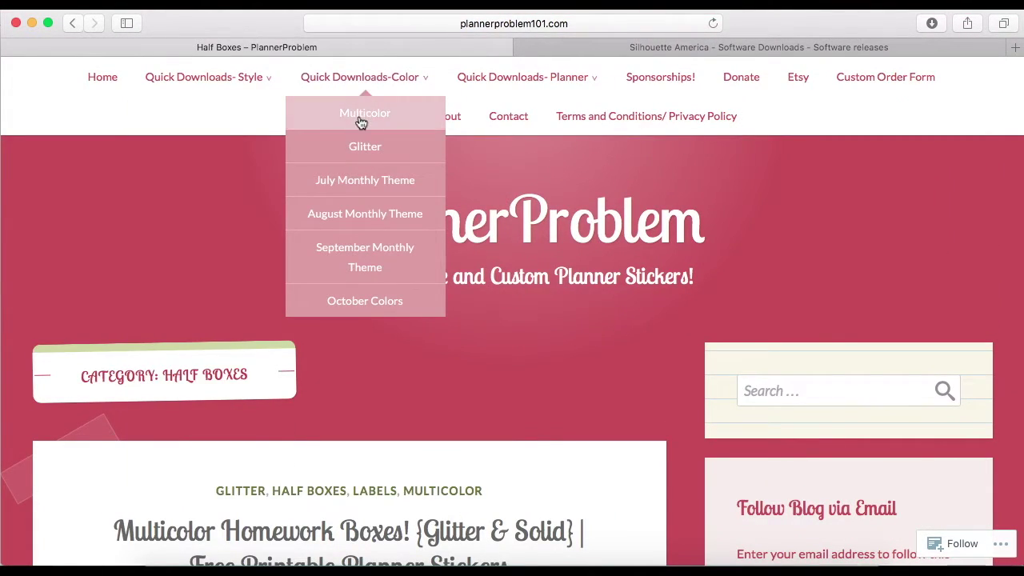
mouse_move(224, 94)
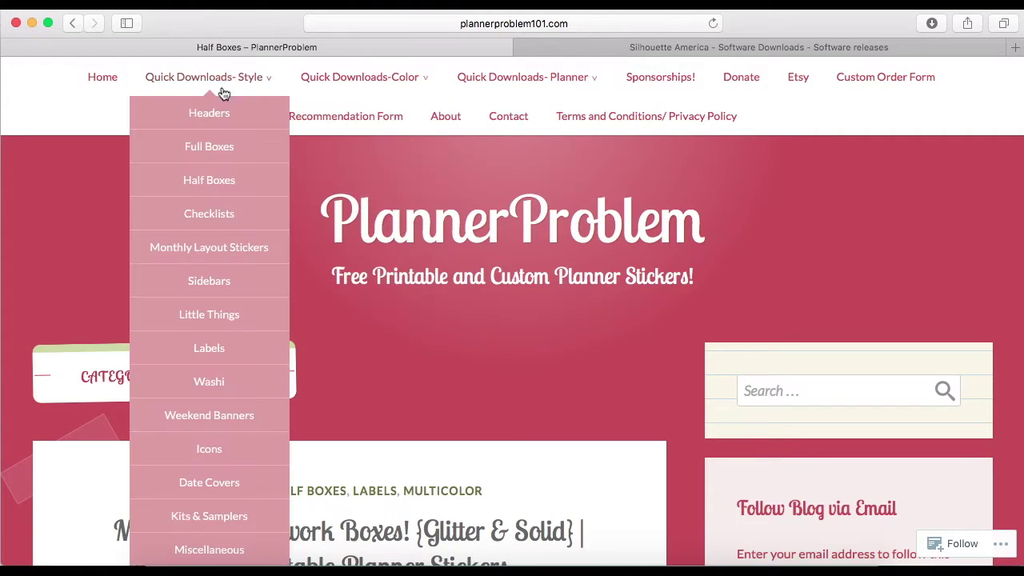
click(218, 214)
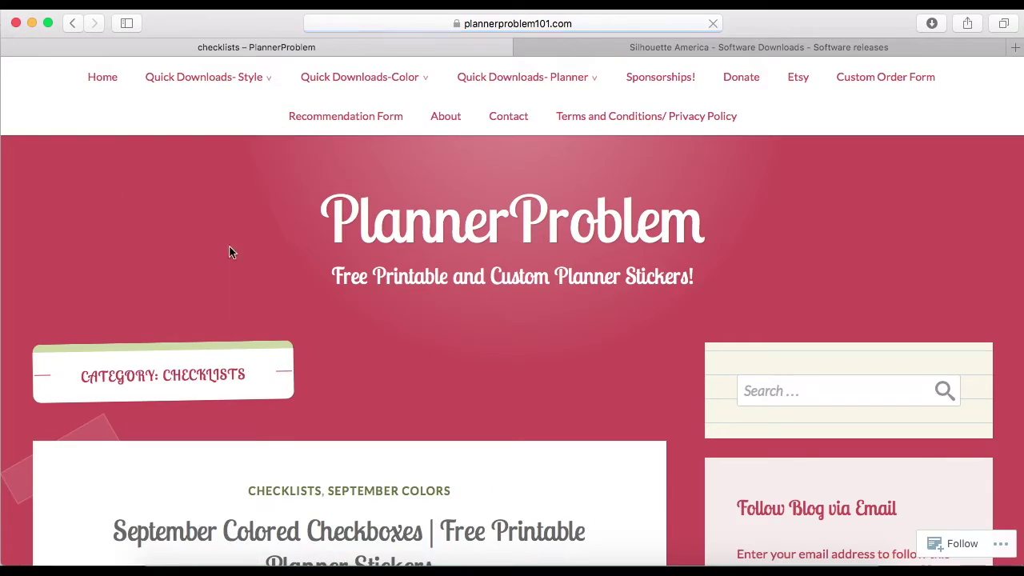
scroll(393, 403, down, 1)
scroll(393, 410, down, 15)
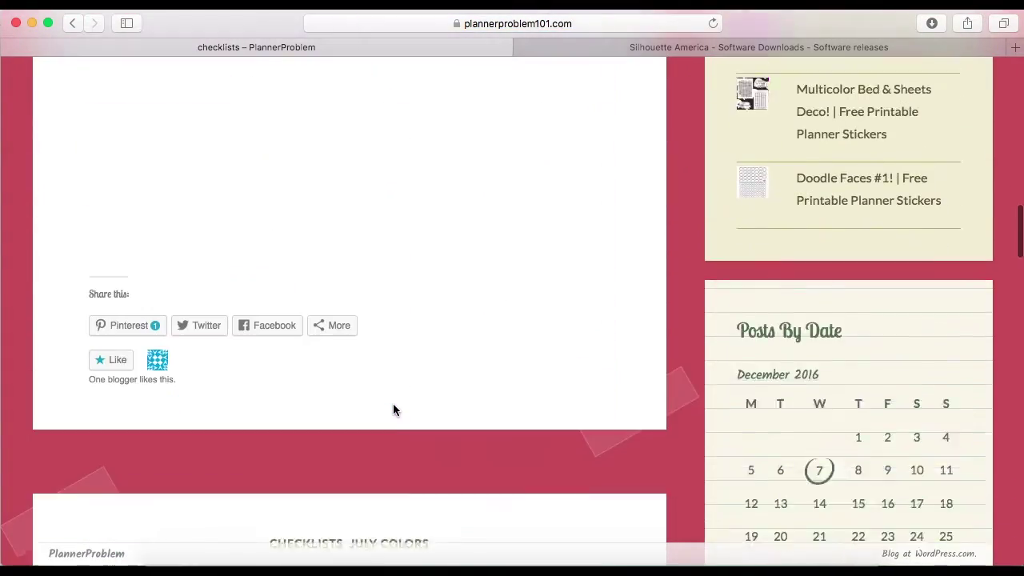
scroll(393, 410, down, 15)
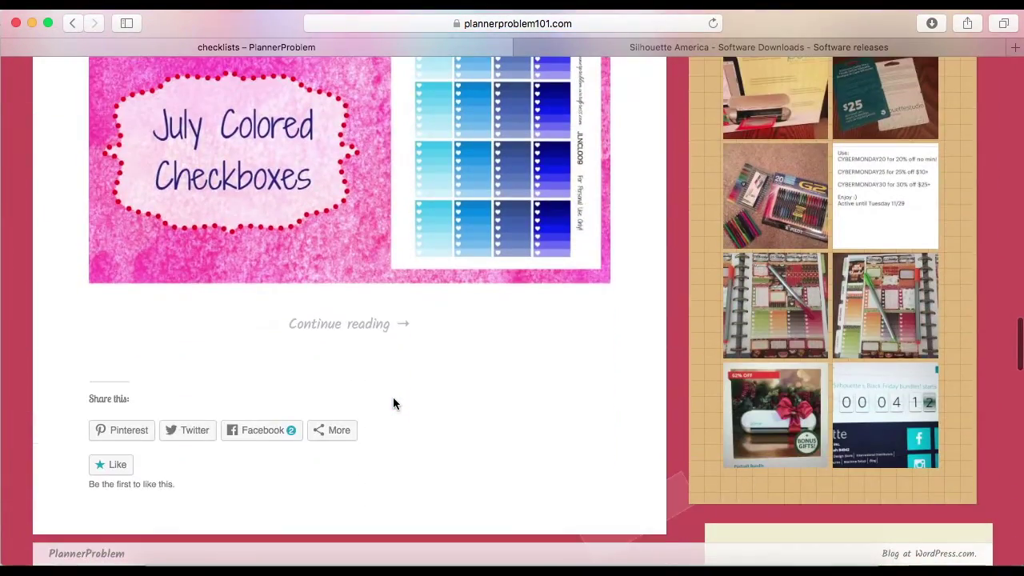
scroll(393, 404, down, 5)
scroll(392, 397, up, 20)
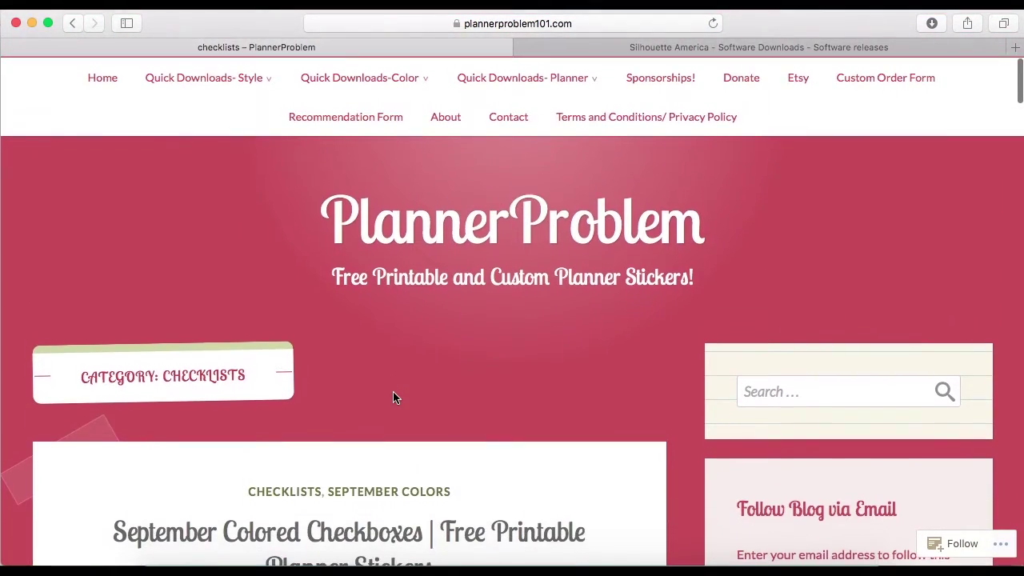
click(96, 81)
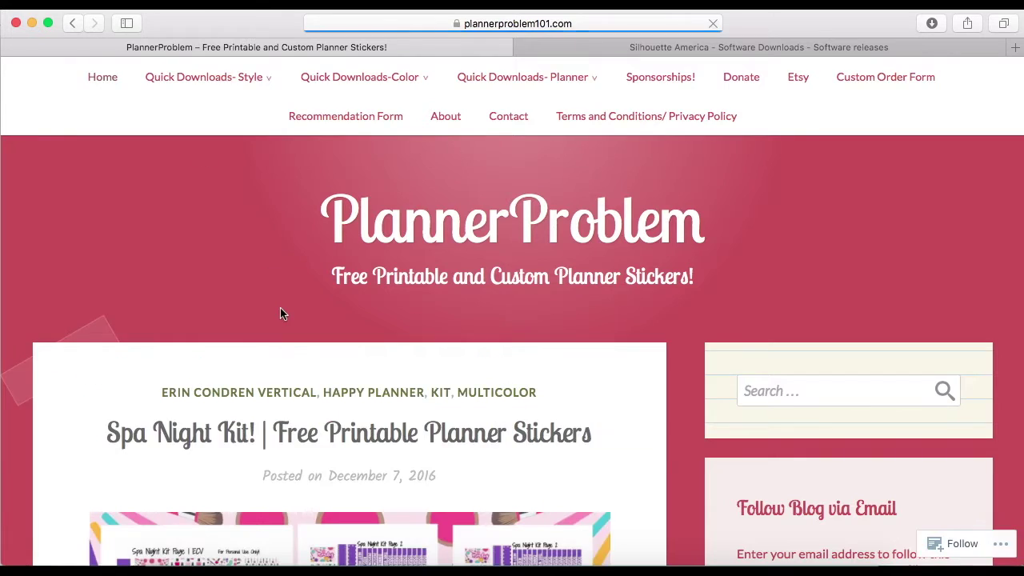
Open the full Spa Night Kit post
scroll(280, 313, down, 5)
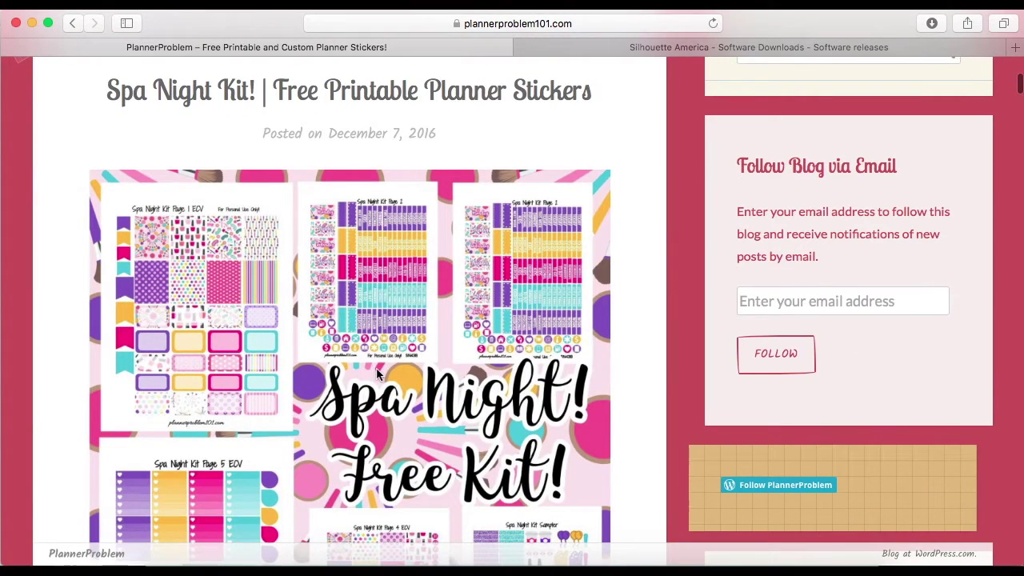
scroll(377, 374, down, 5)
click(356, 297)
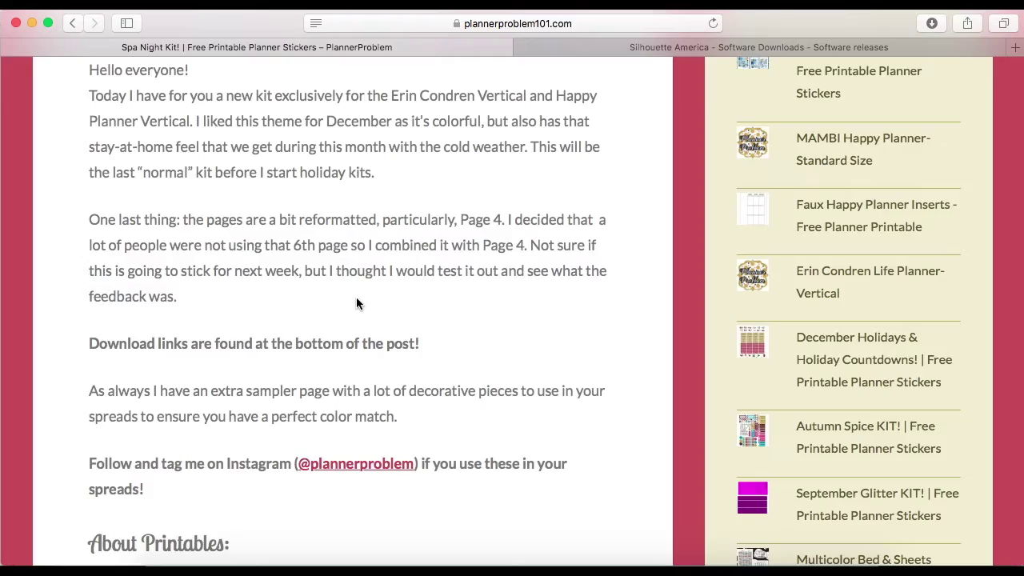
Follow the DOWNLOAD link for 'ECV Spa Night Kit Page 1 studio3' to its Dropbox page
scroll(356, 303, down, 15)
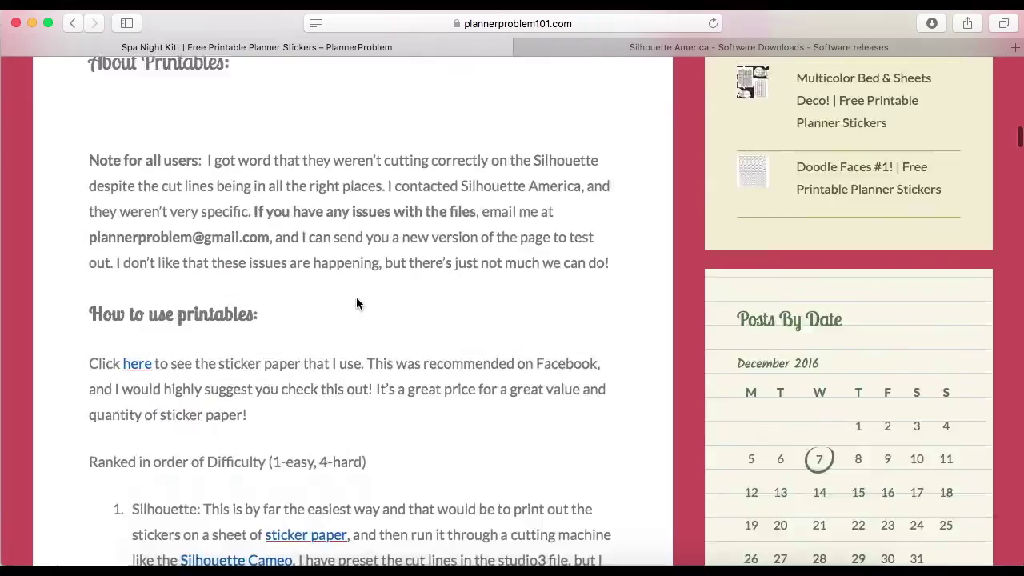
scroll(356, 295, down, 20)
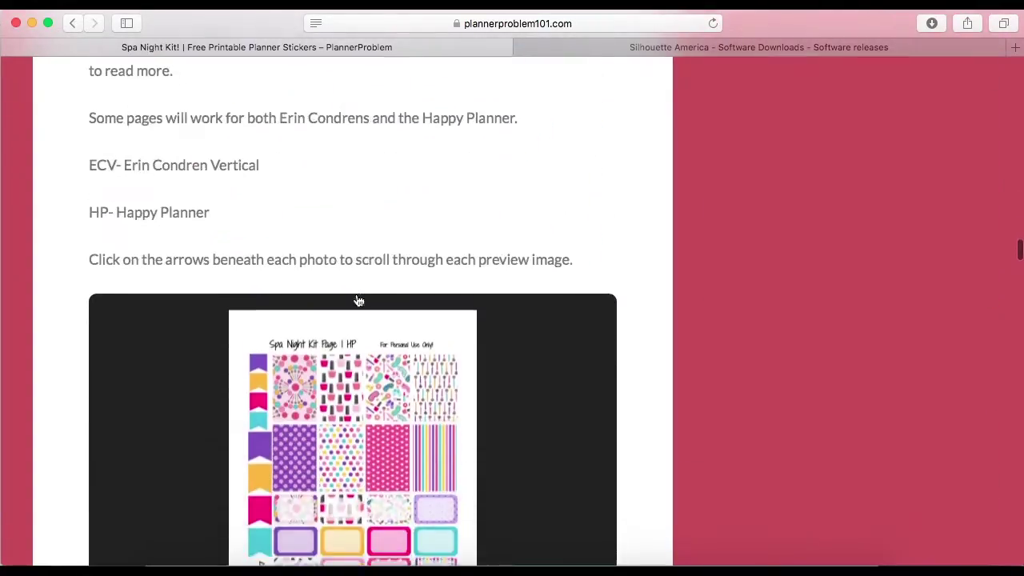
scroll(356, 292, down, 3)
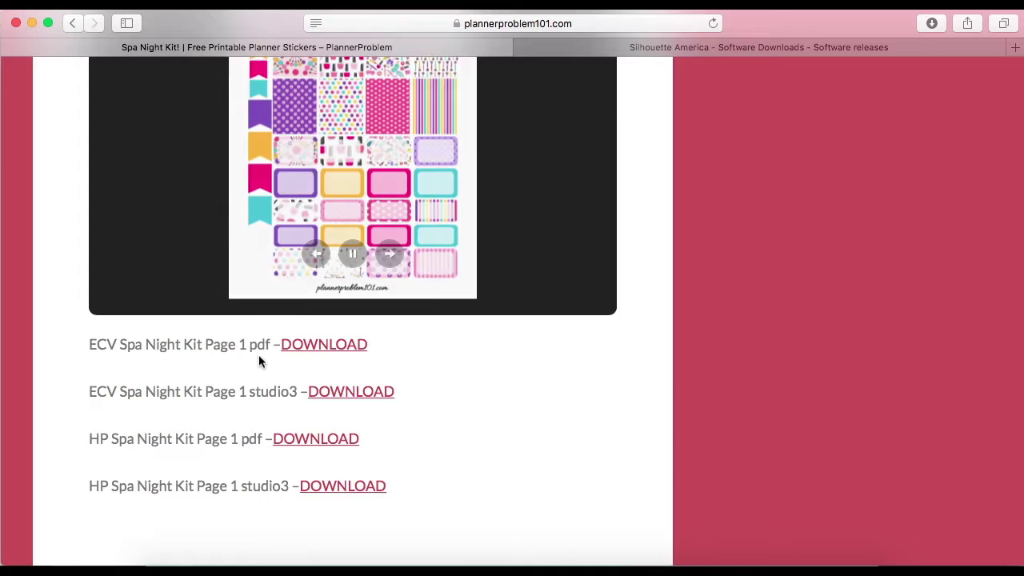
scroll(435, 217, up, 2)
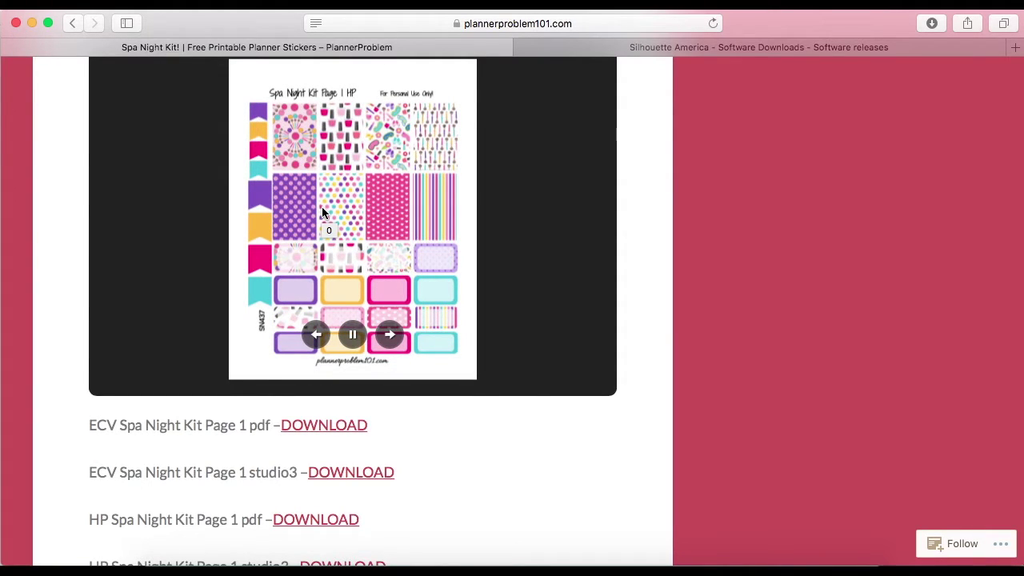
scroll(323, 214, down, 2)
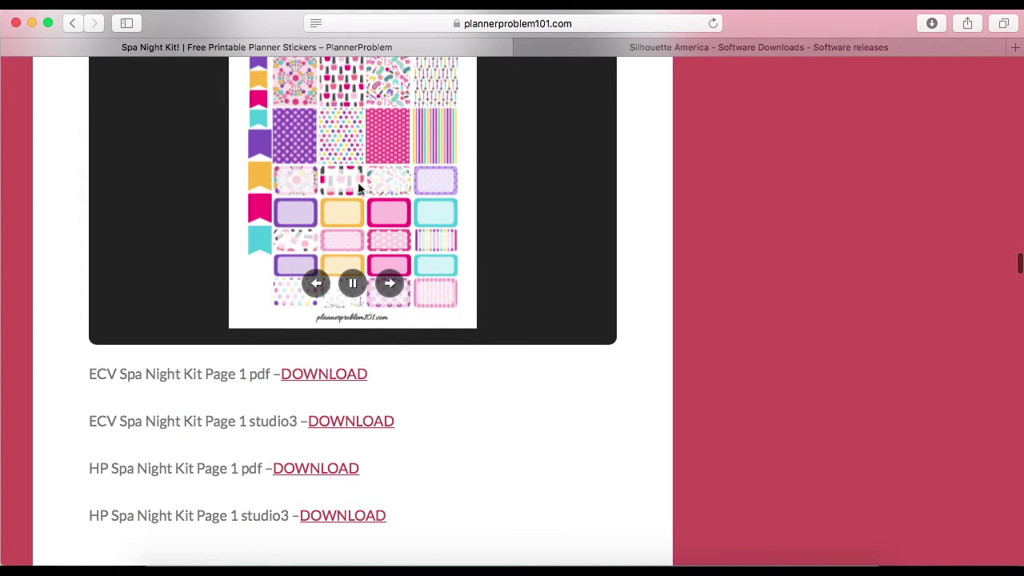
scroll(358, 192, up, 2)
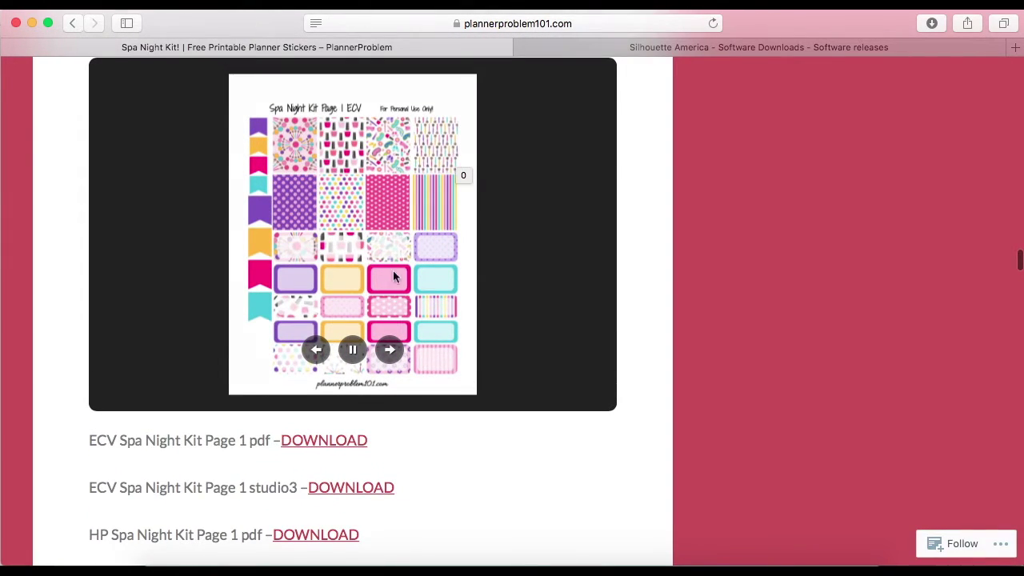
scroll(484, 330, down, 5)
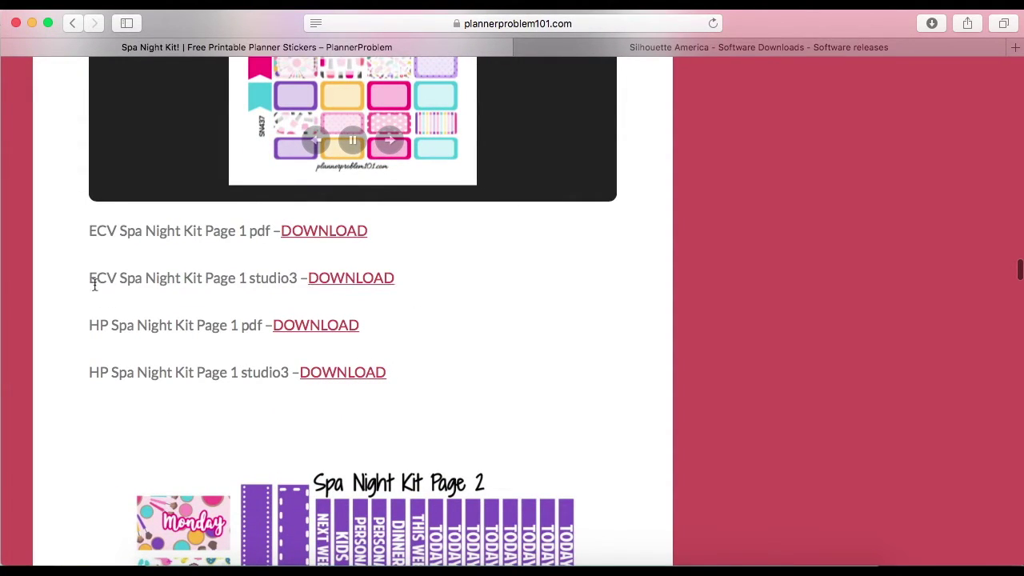
click(342, 278)
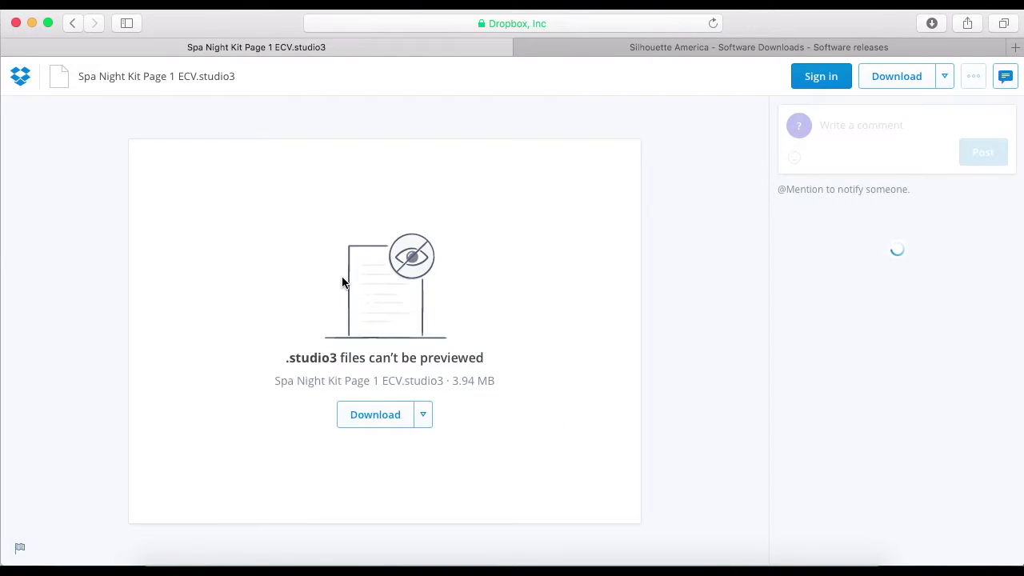
Download Spa Night Kit Page 1 ECV.studio3 without a Dropbox account, then return to the post
click(380, 423)
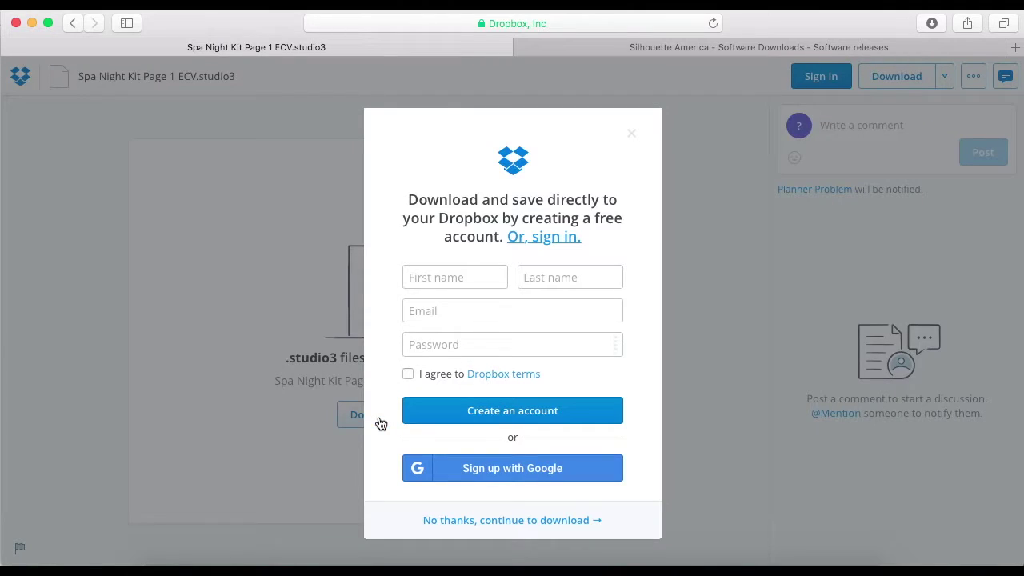
click(468, 522)
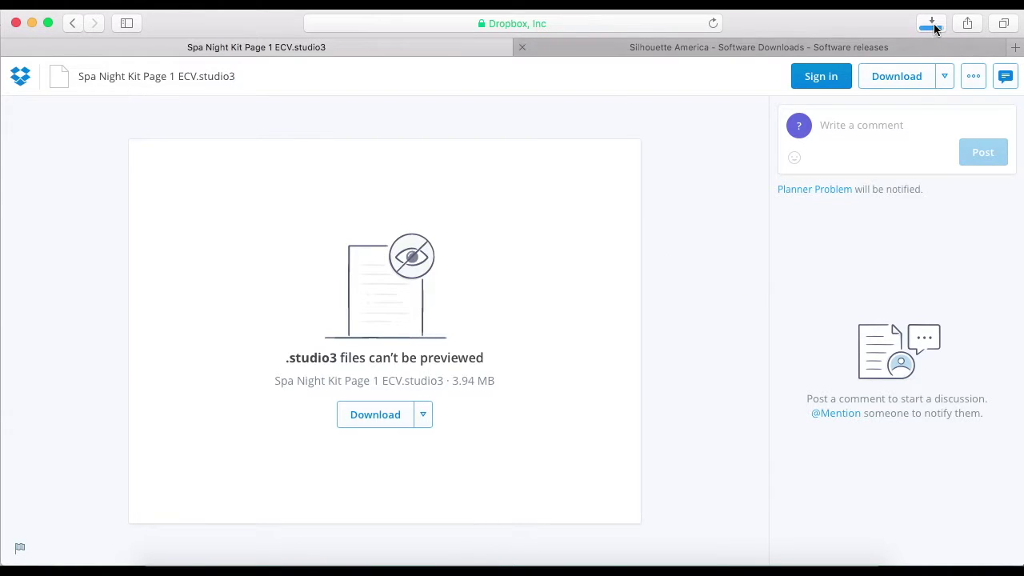
scroll(358, 304, left, 5)
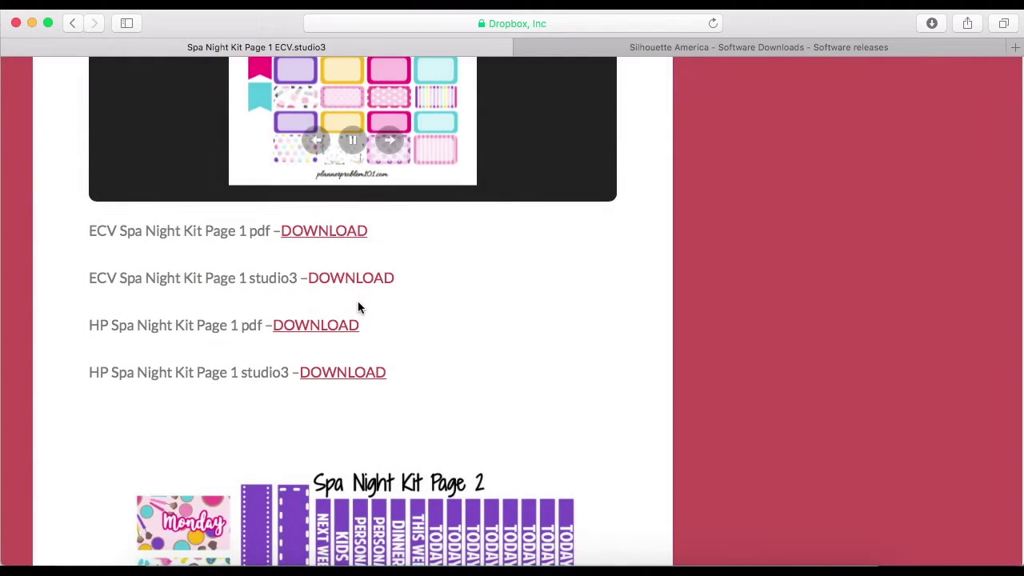
Scroll past the Page 2–5 sticker sheets to the Spa Night Kit Sampler download links
scroll(357, 301, down, 10)
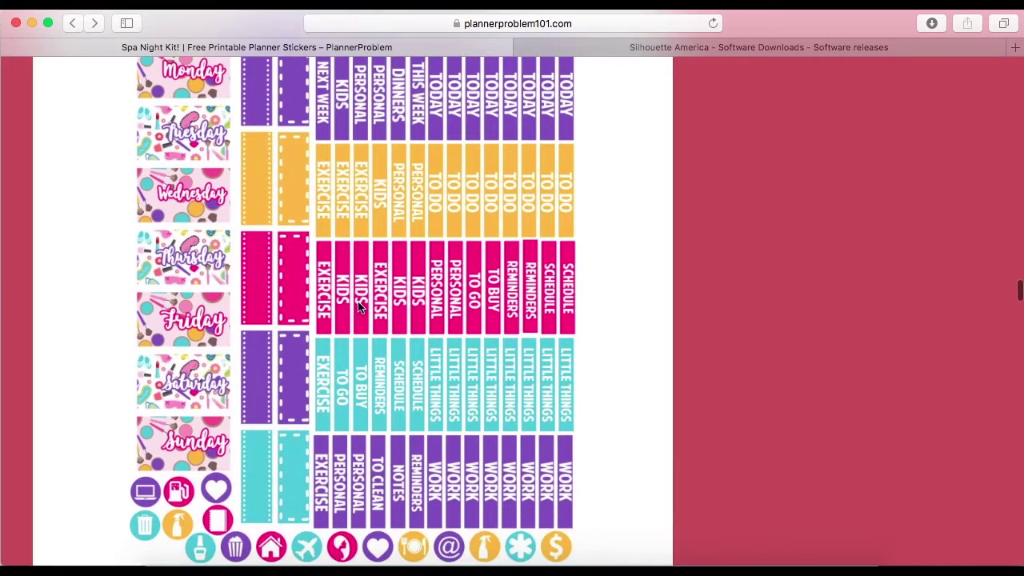
scroll(357, 307, up, 1)
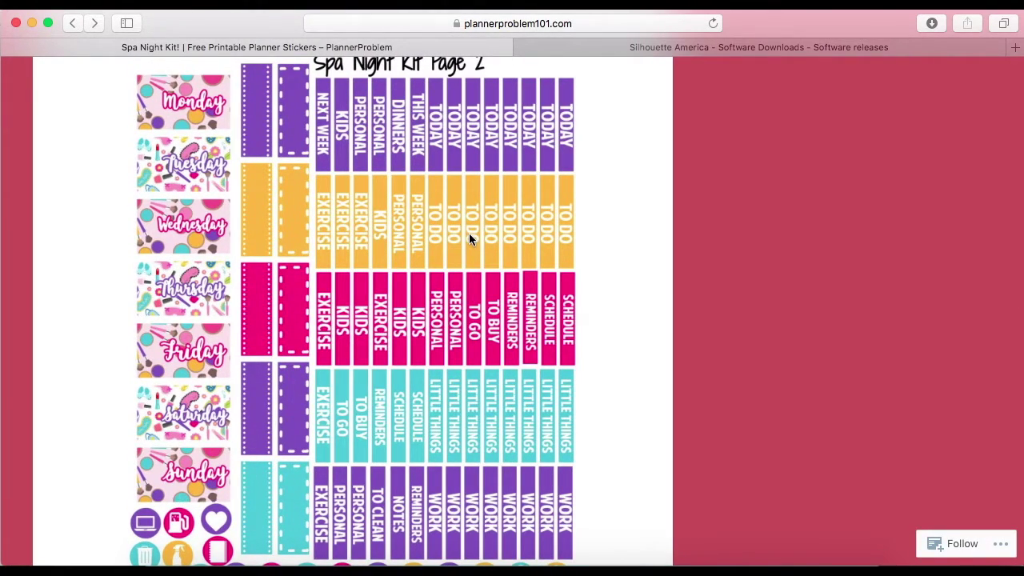
scroll(470, 277, down, 5)
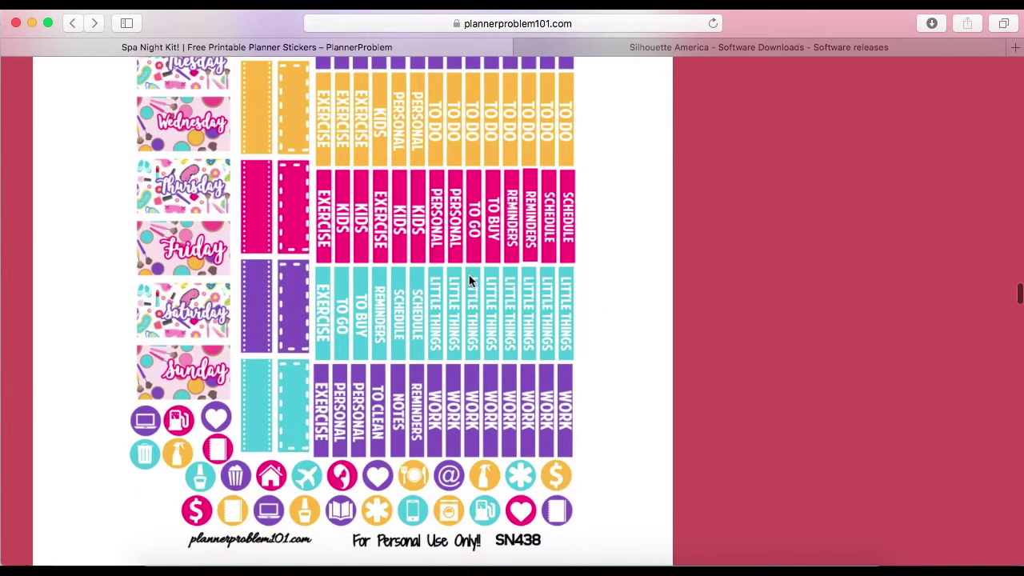
scroll(468, 279, up, 5)
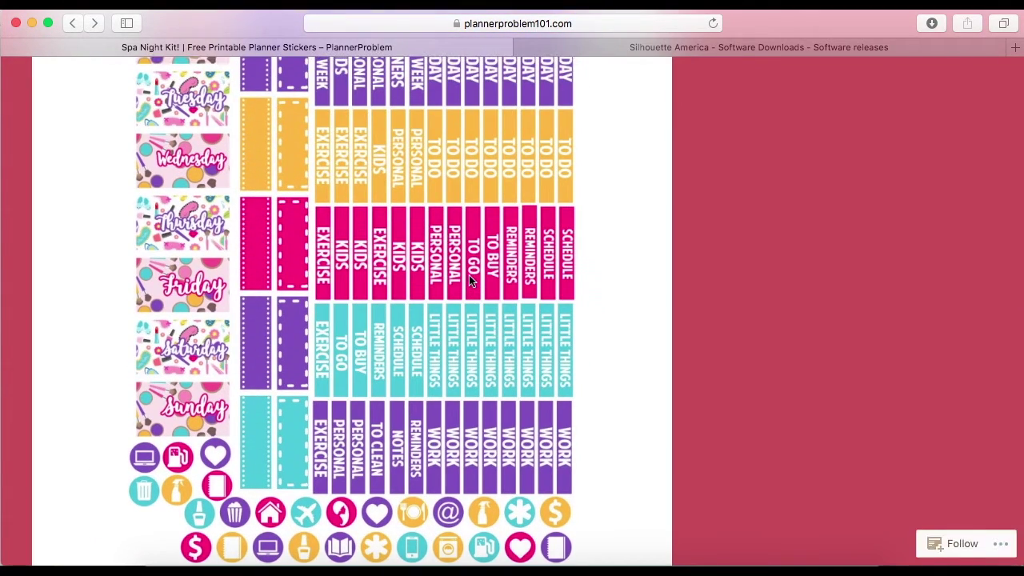
scroll(189, 308, down, 10)
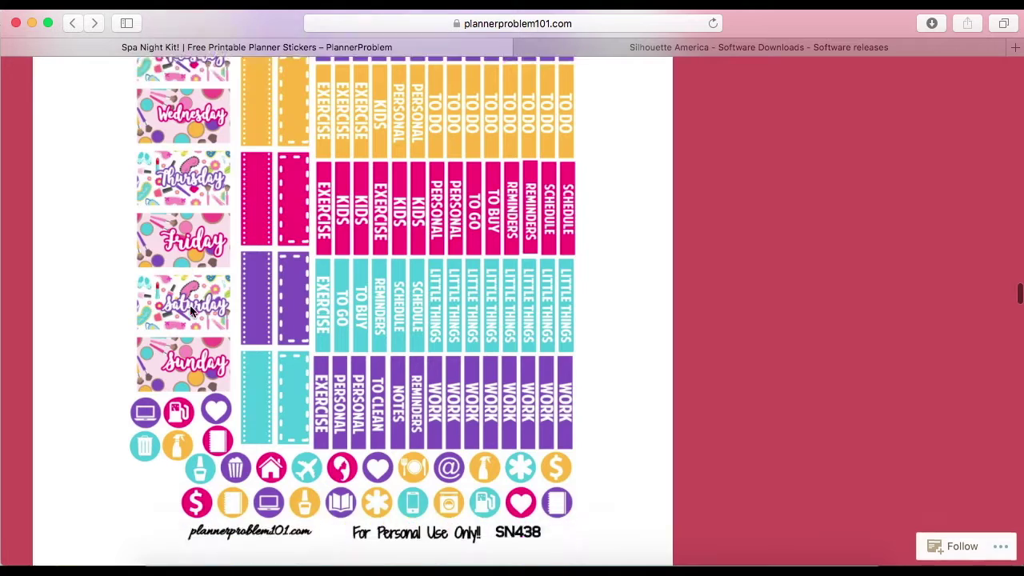
scroll(190, 311, down, 12)
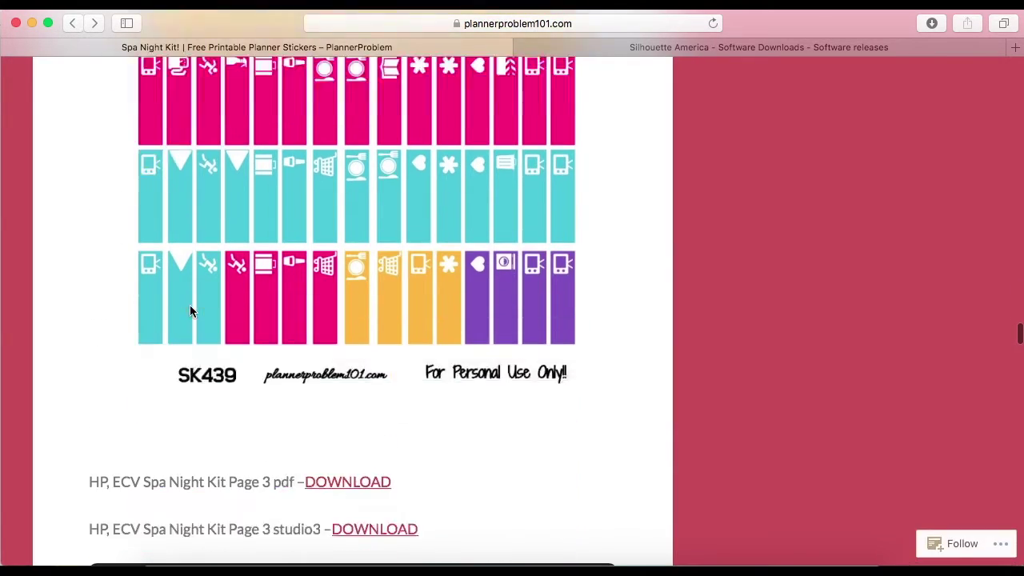
scroll(190, 311, down, 4)
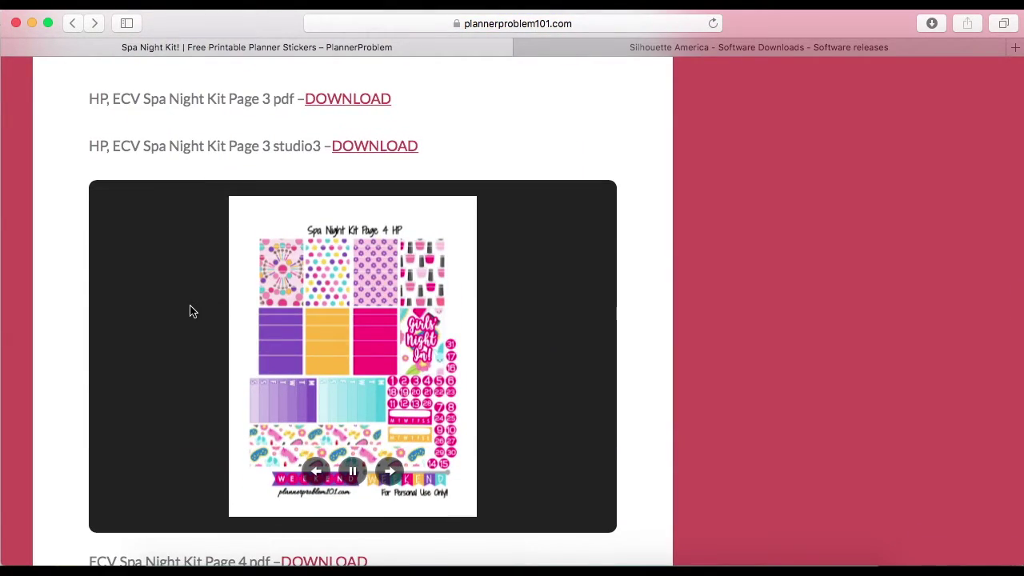
scroll(189, 311, down, 2)
scroll(189, 311, down, 1)
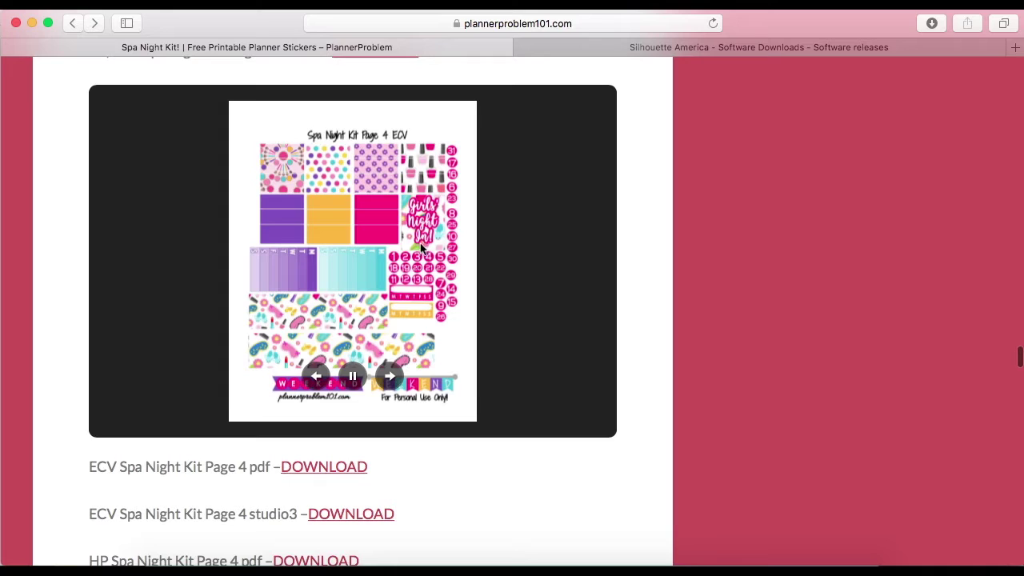
scroll(422, 222, down, 15)
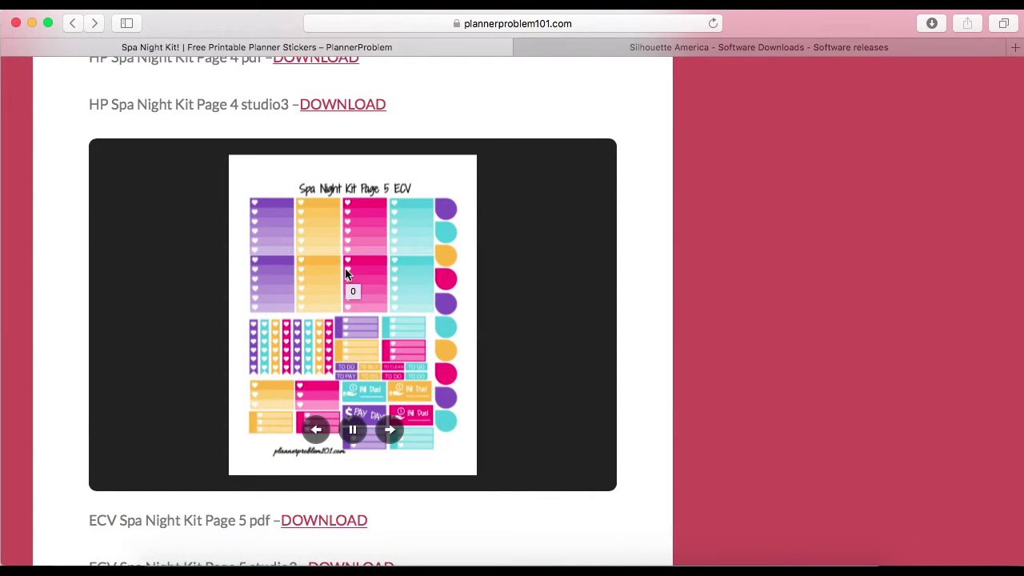
scroll(349, 288, down, 10)
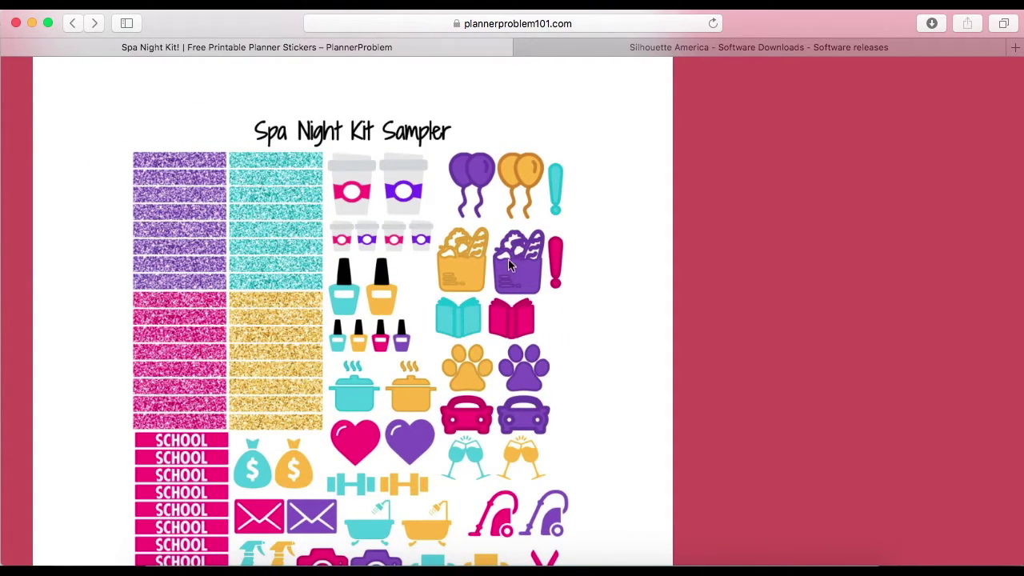
scroll(513, 186, down, 3)
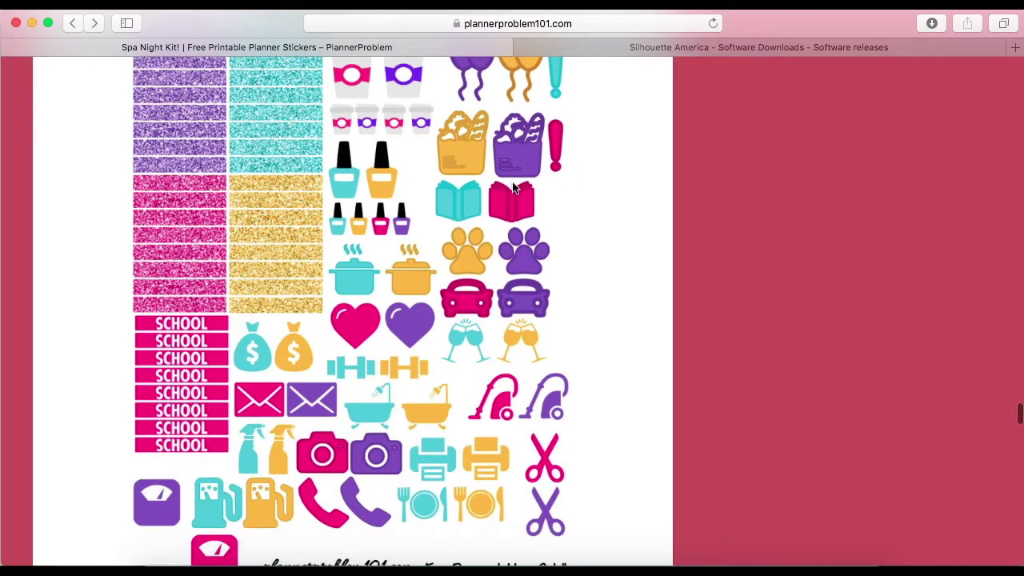
scroll(484, 394, down, 8)
scroll(484, 388, up, 1)
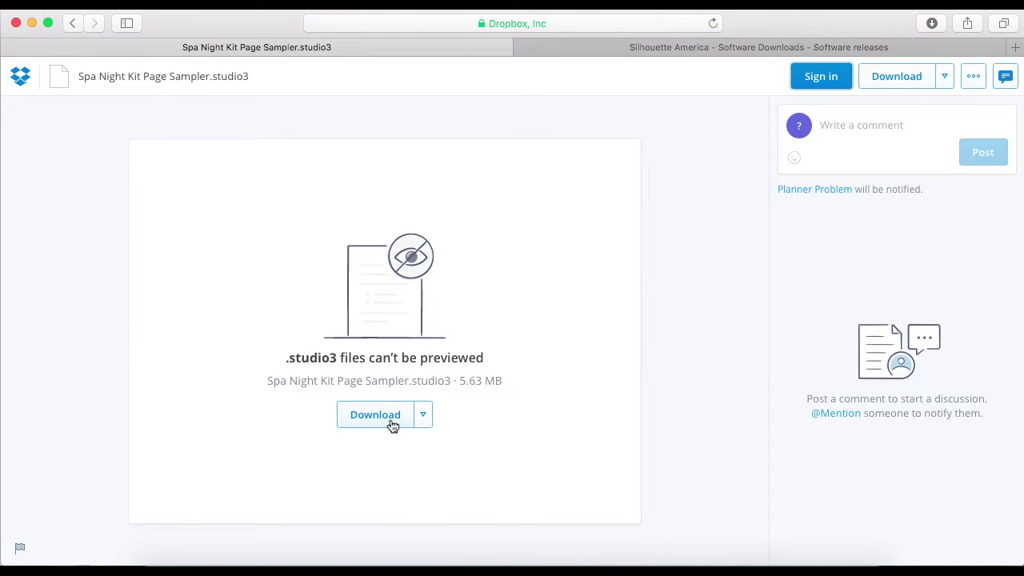
Download Spa Night Kit Page Sampler.studio3 skipping sign-up, then return to Silhouette Studio
click(391, 424)
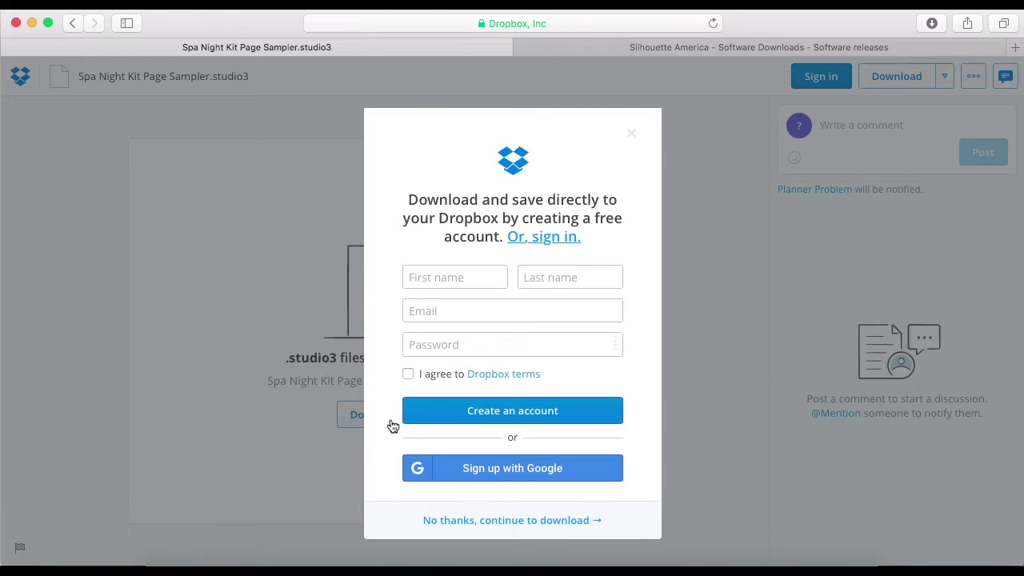
click(472, 521)
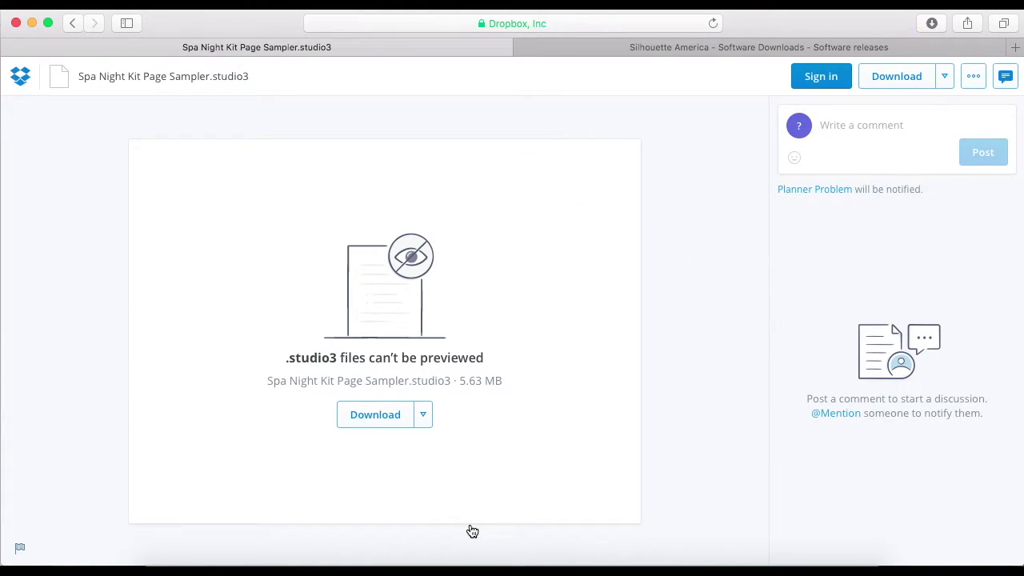
key(super+Left)
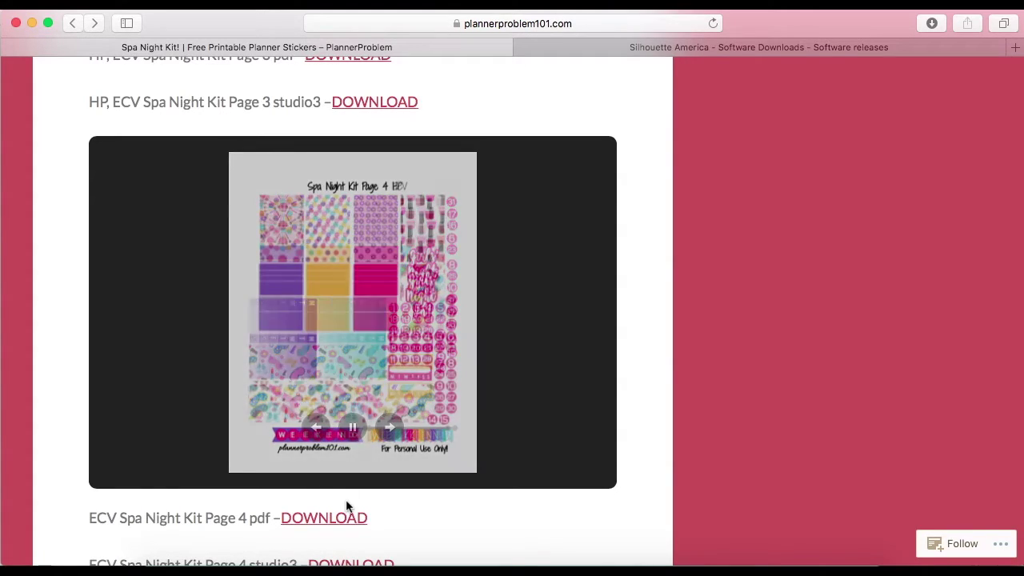
click(336, 568)
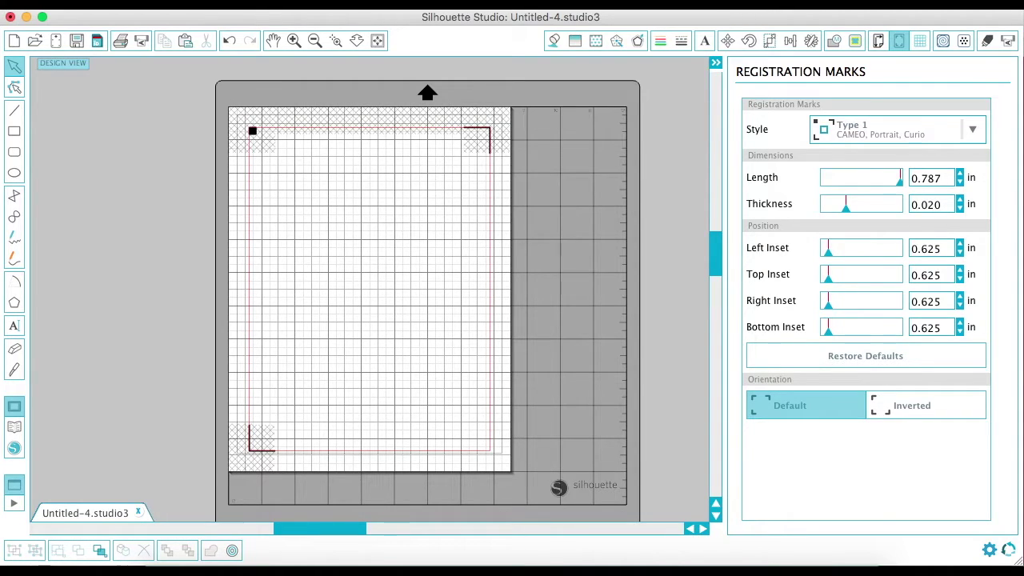
Open the downloaded Spa Night Kit Page 1 ECV.studio3 file via File > Open
click(164, 2)
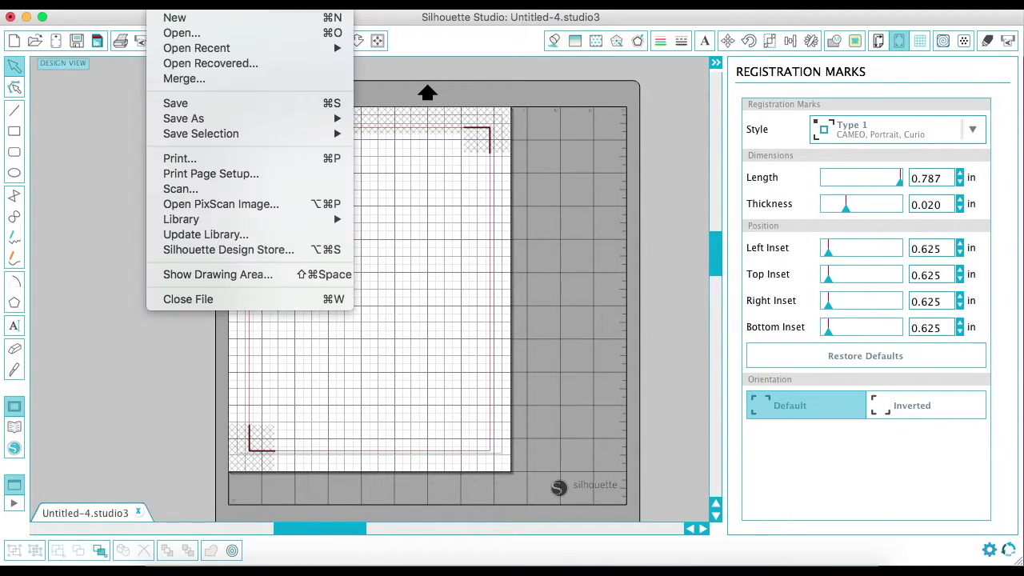
click(172, 33)
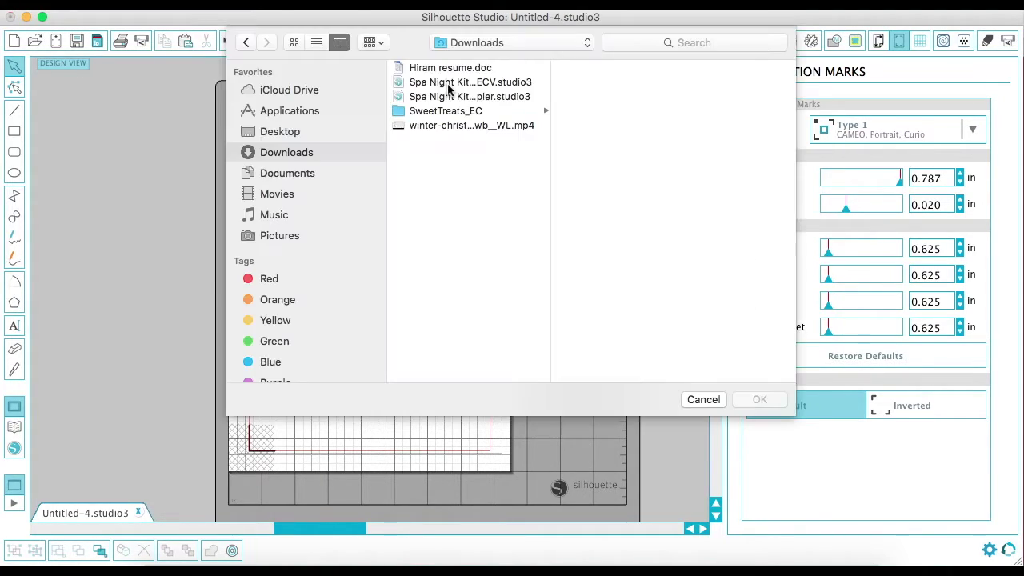
click(448, 83)
double_click(448, 83)
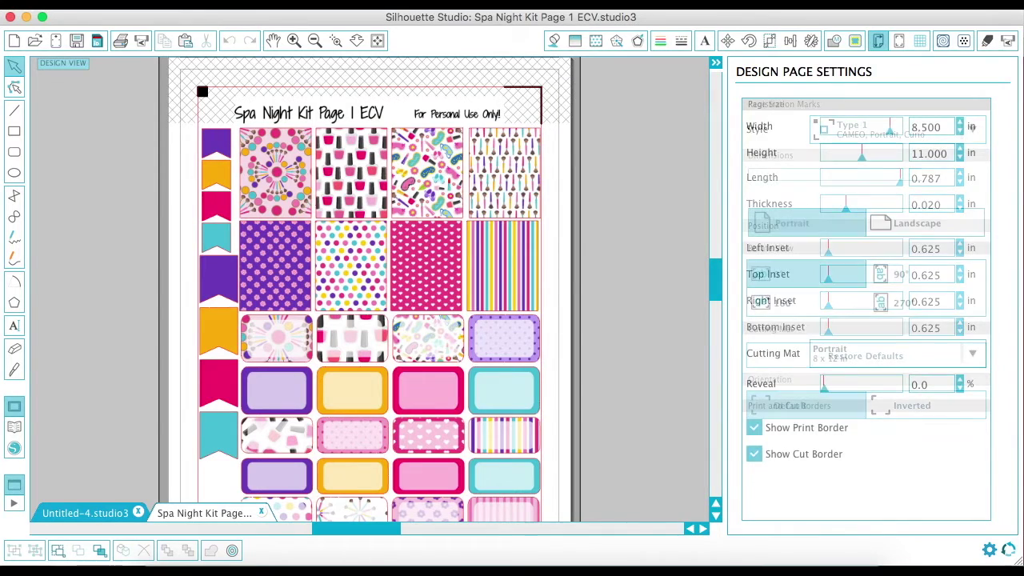
Also open the downloaded Spa Night Kit Sampler file in its own tab
click(176, 4)
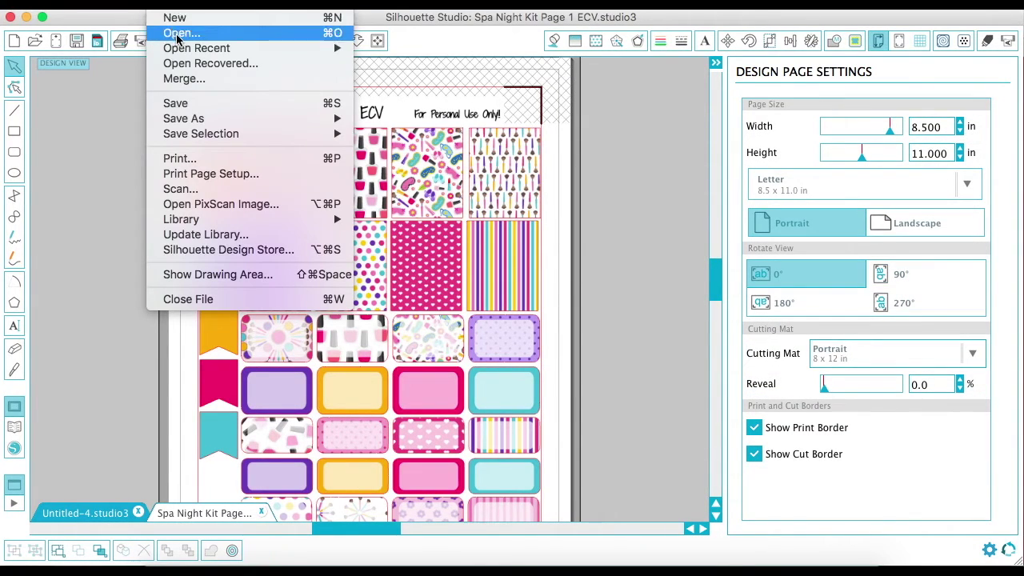
click(177, 33)
double_click(472, 112)
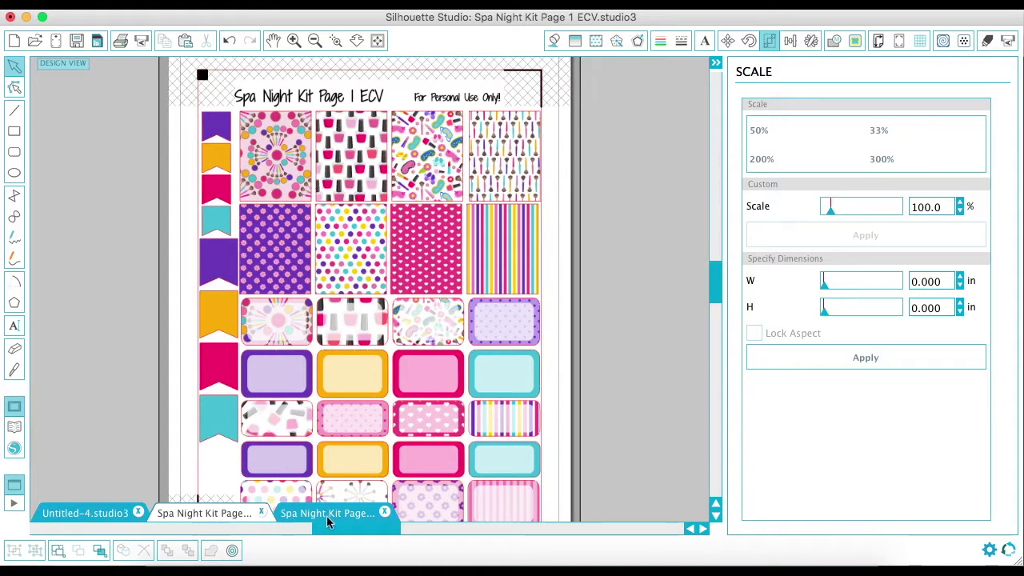
Select the whole Spa Night design and Crop it to remove the title text
click(102, 513)
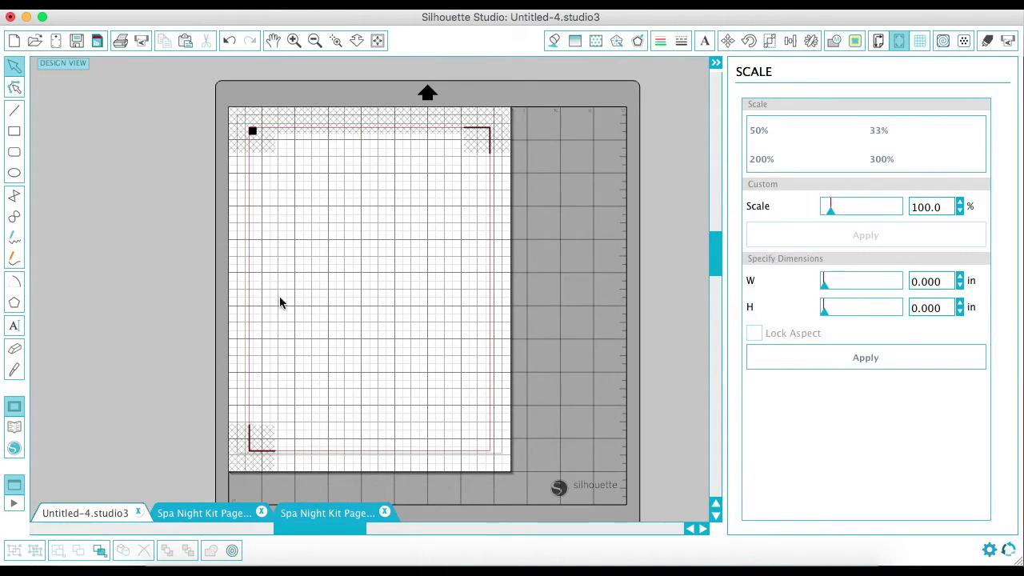
click(196, 513)
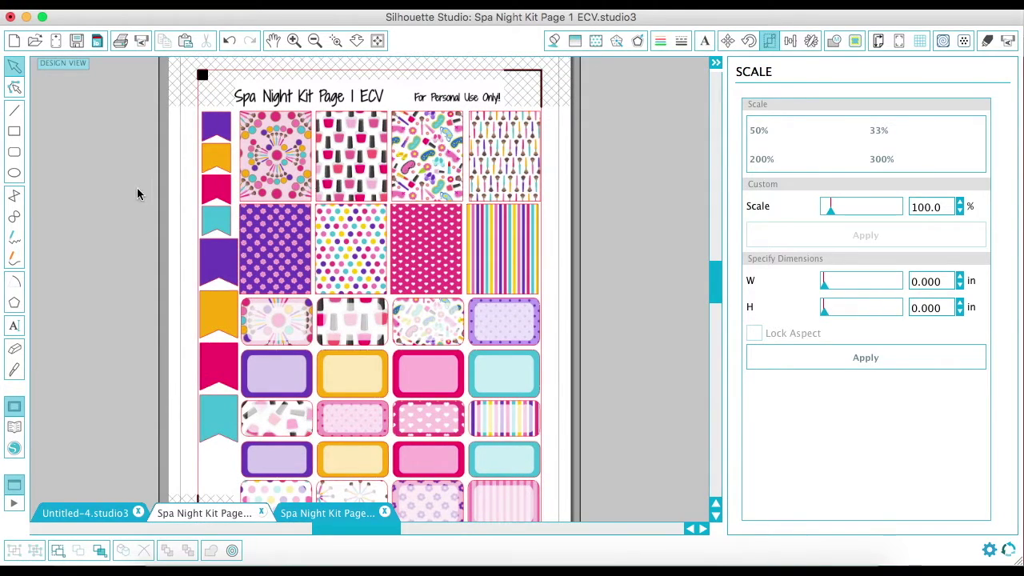
drag(126, 119, 626, 516)
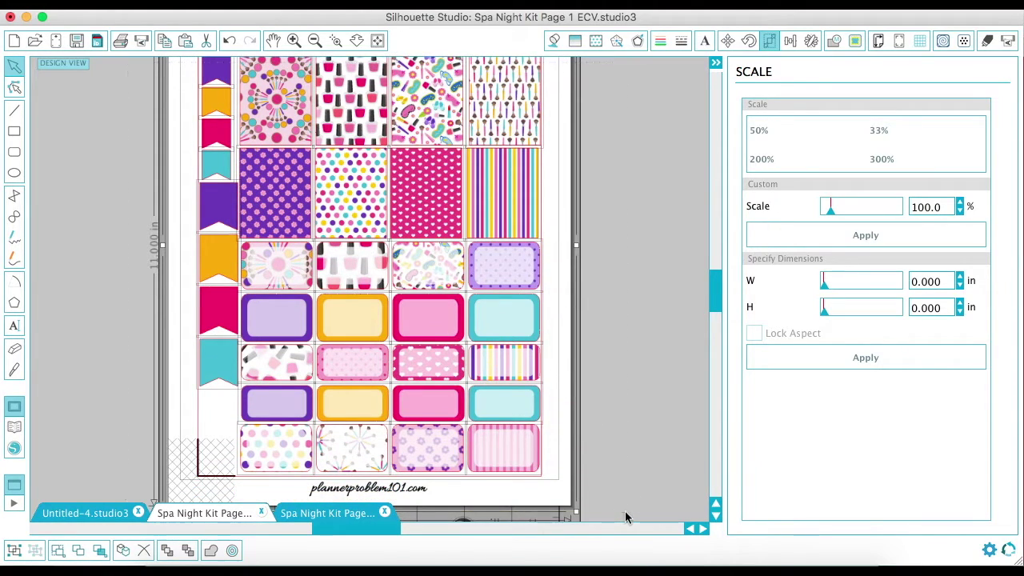
scroll(628, 508, up, 3)
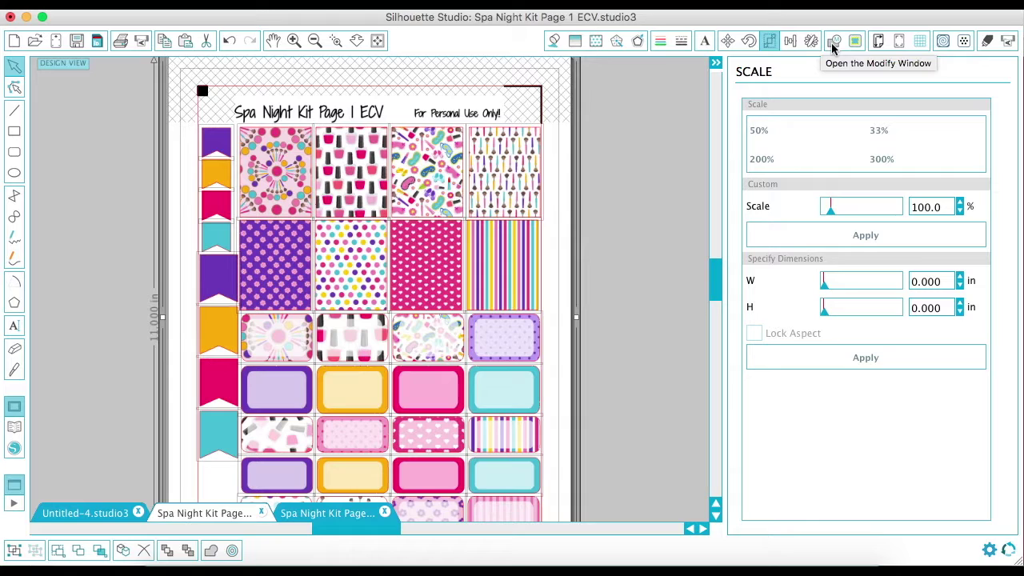
click(831, 45)
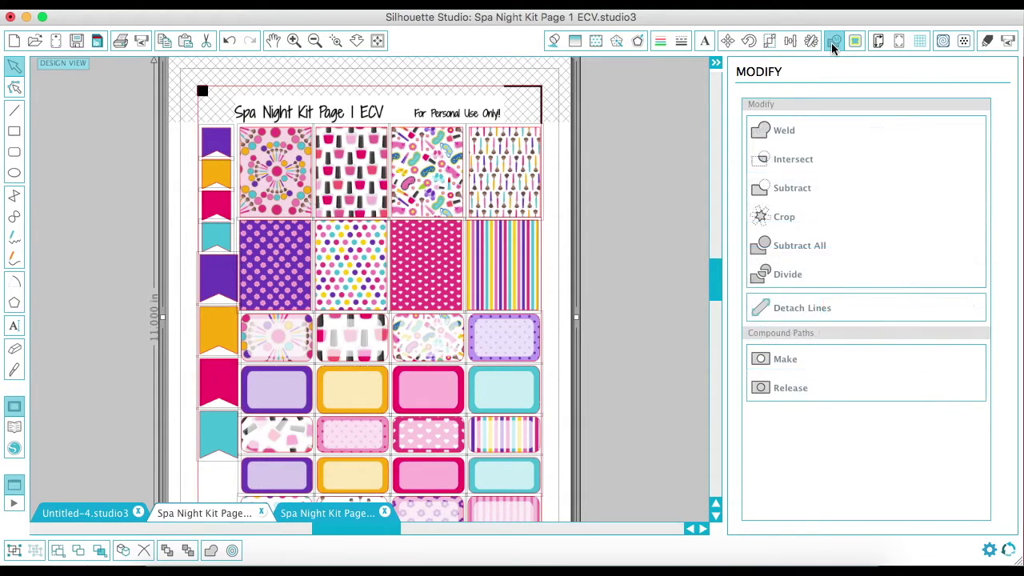
click(776, 217)
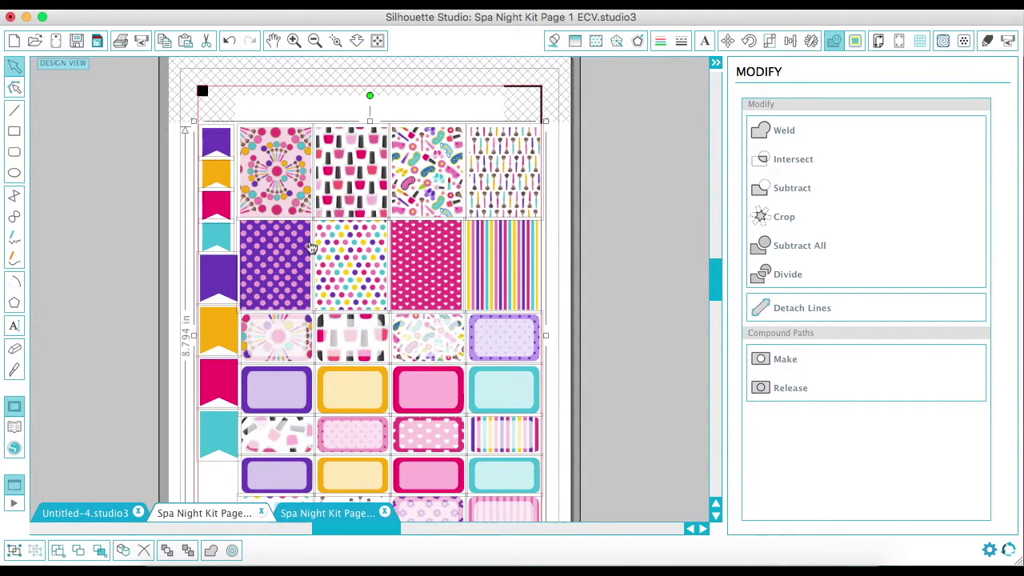
Select the top four sticker rows and cut them off the sheet
click(644, 326)
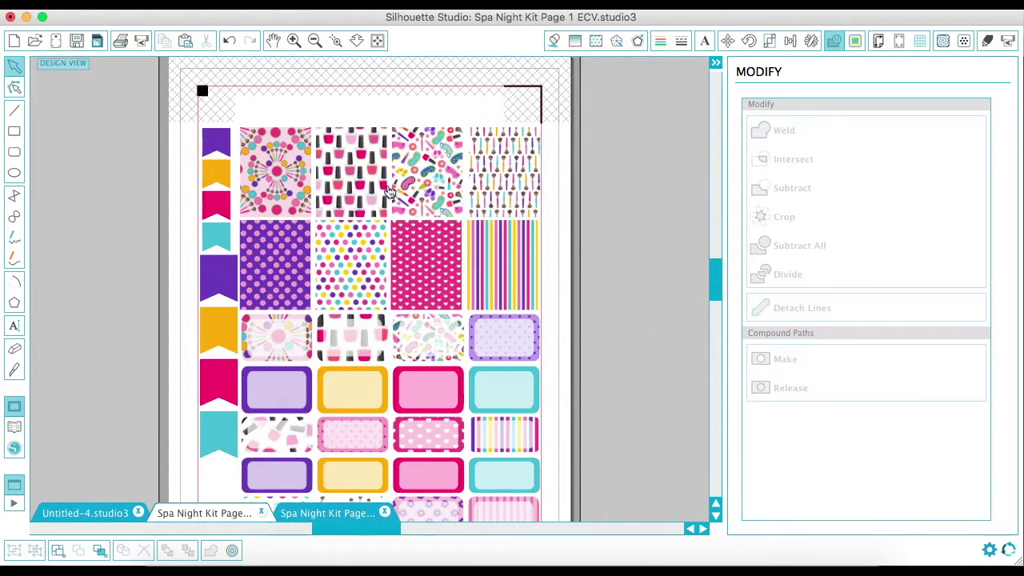
scroll(506, 240, down, 3)
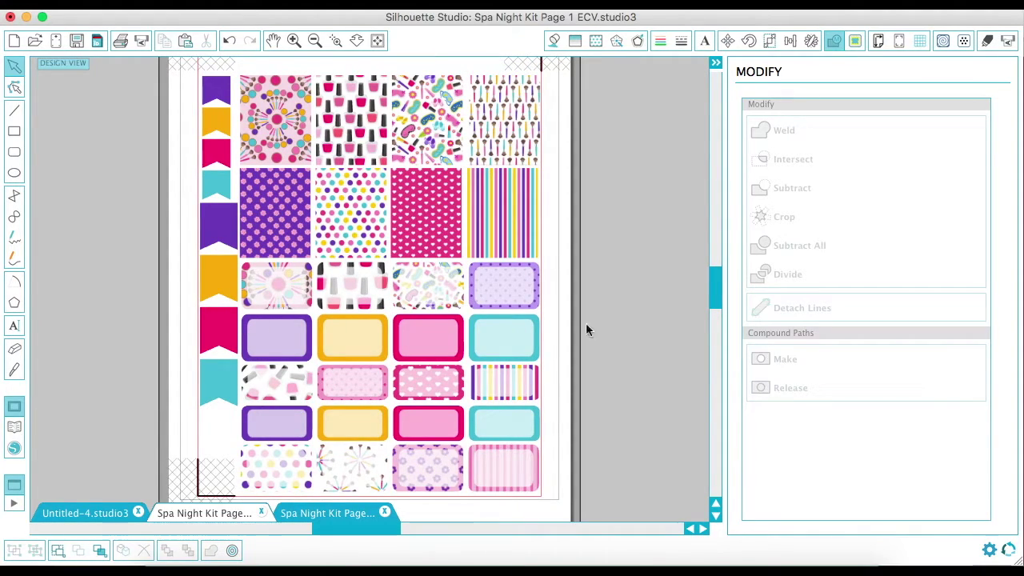
scroll(616, 342, down, 1)
drag(609, 332, 266, 94)
scroll(266, 94, up, 3)
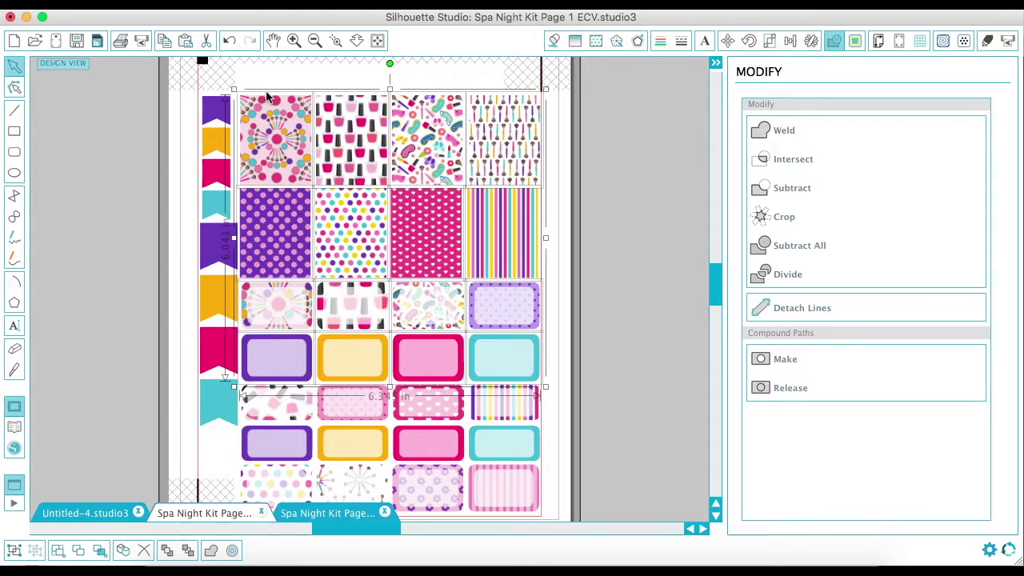
key(Delete)
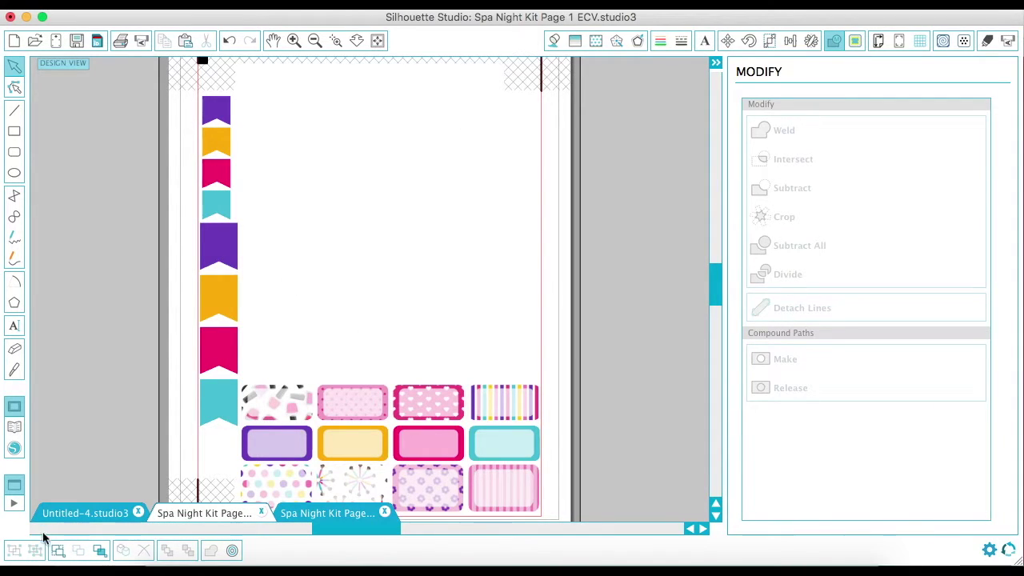
click(67, 514)
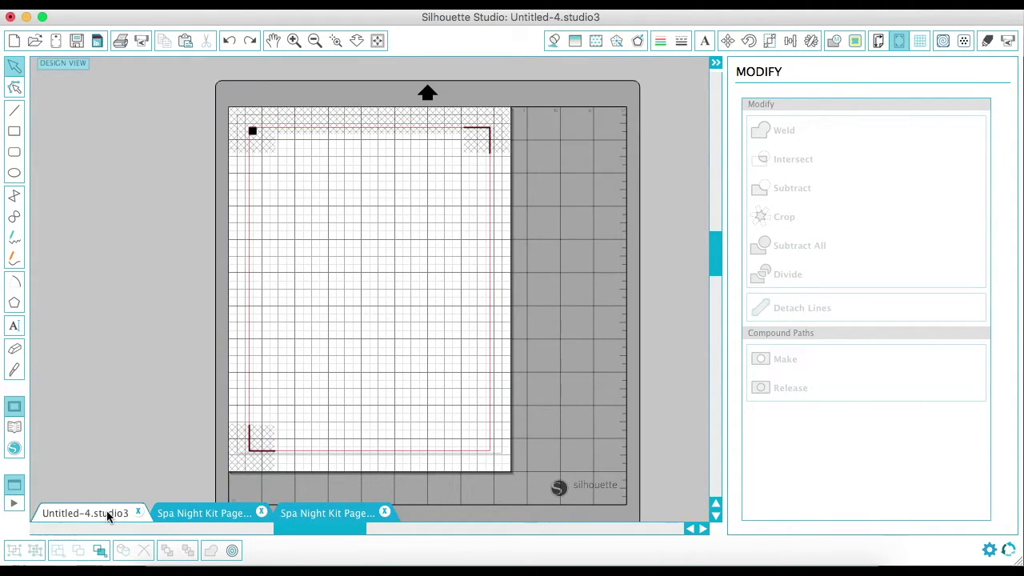
Paste the 6.345 × 6.043 in sticker block and nudge it top-left inside the marks
key(super+v)
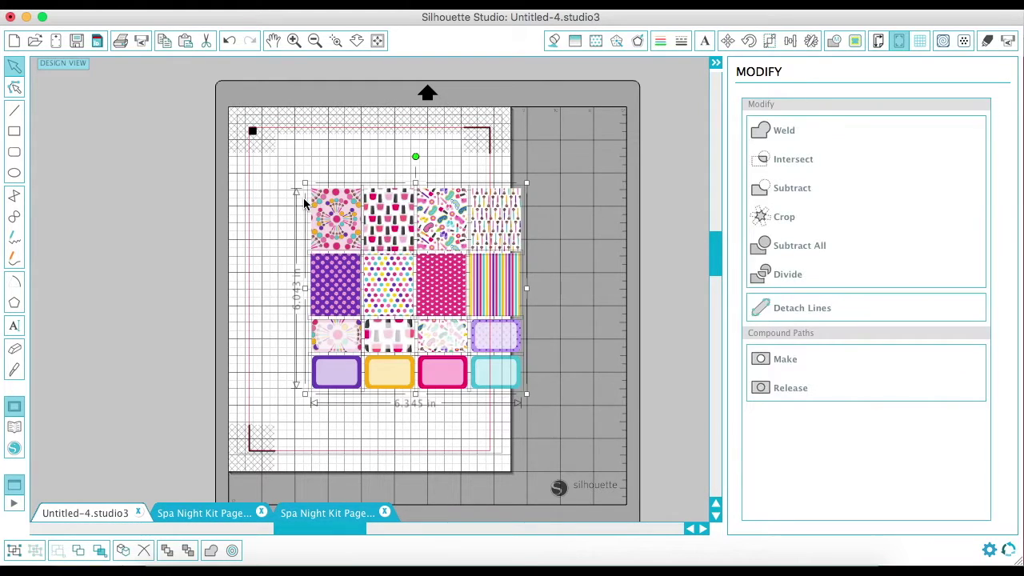
drag(324, 213, 272, 188)
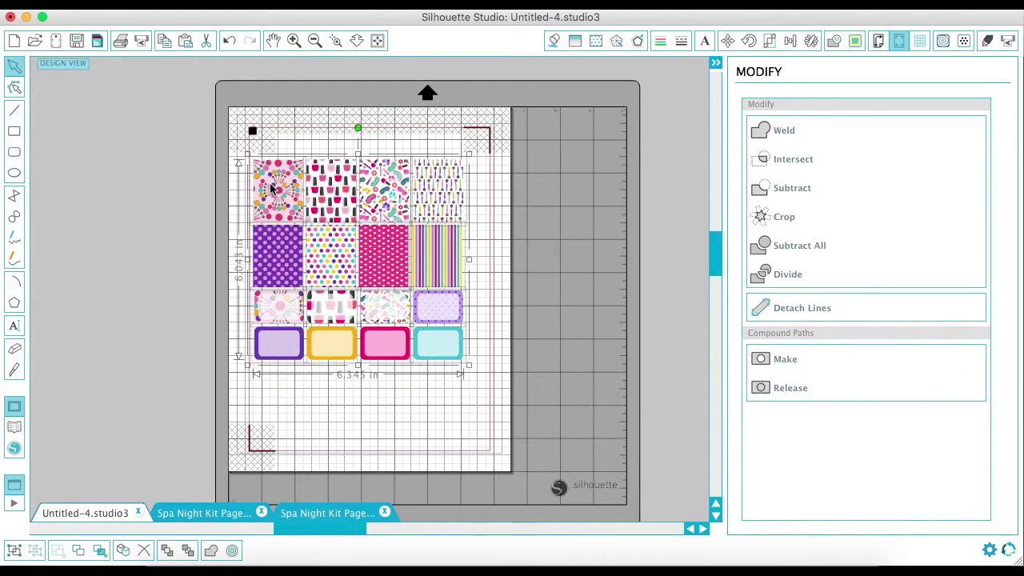
click(293, 40)
click(294, 40)
scroll(240, 336, down, 3)
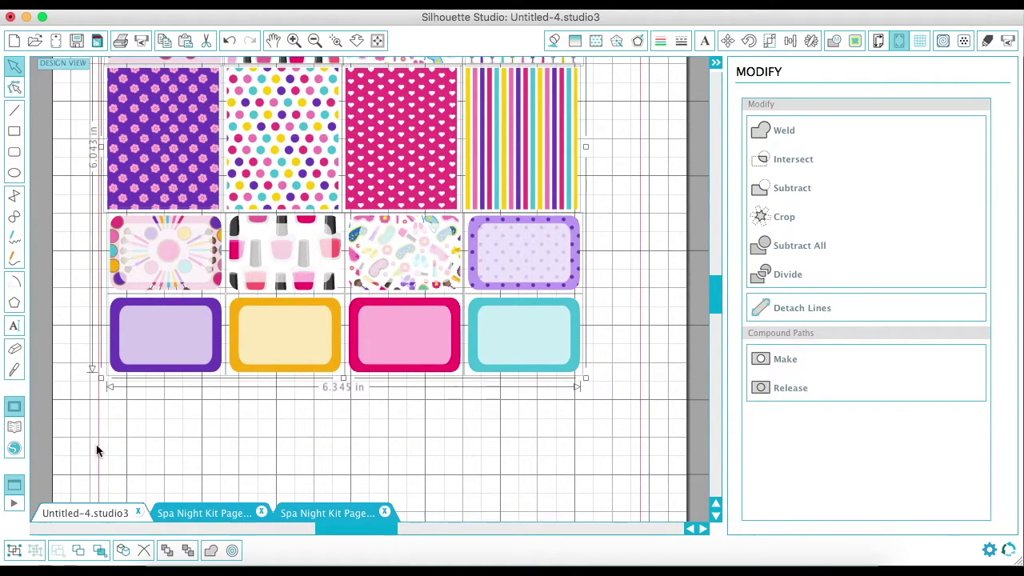
scroll(97, 468, down, 2)
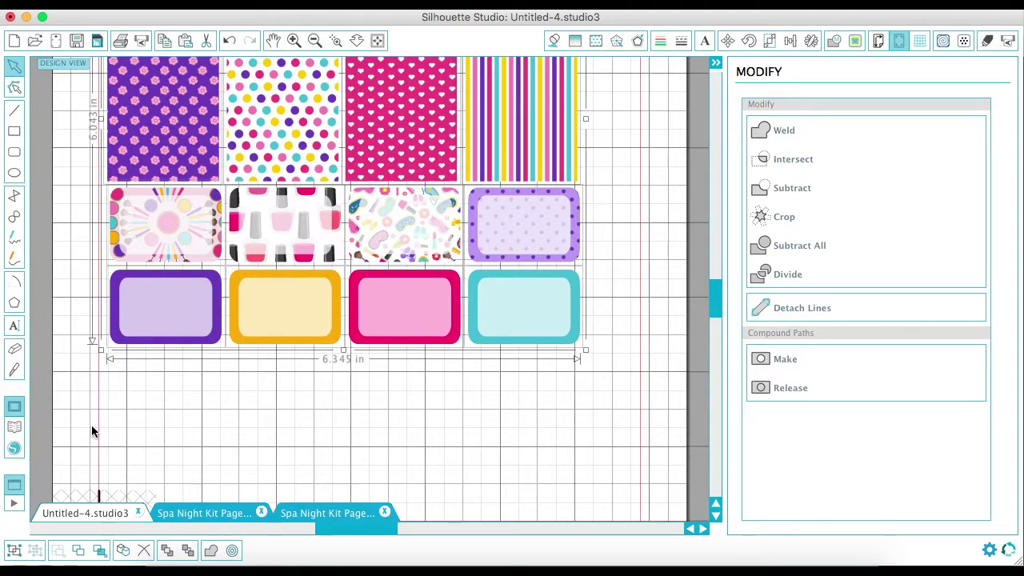
scroll(193, 357, up, 5)
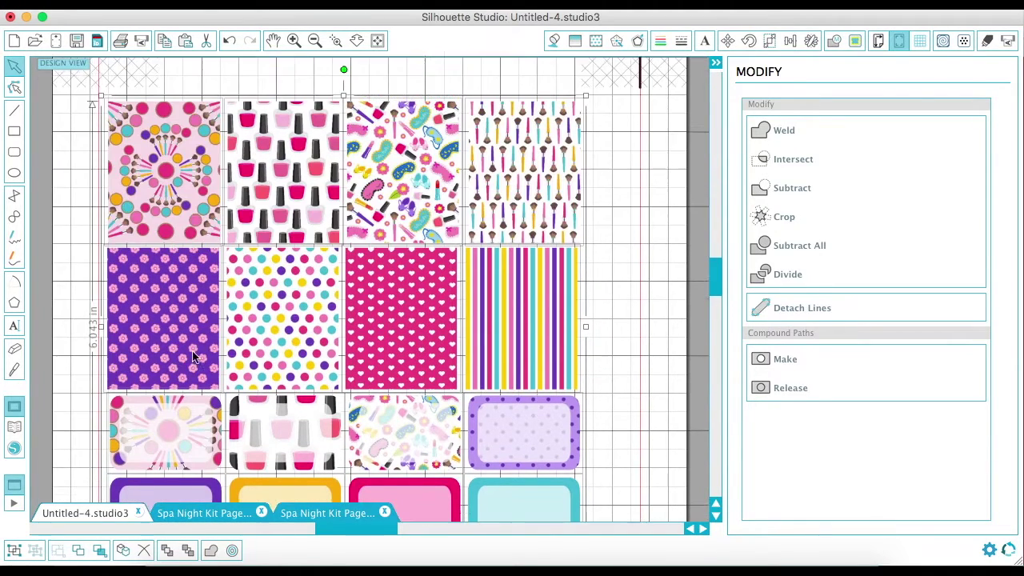
scroll(192, 358, up, 2)
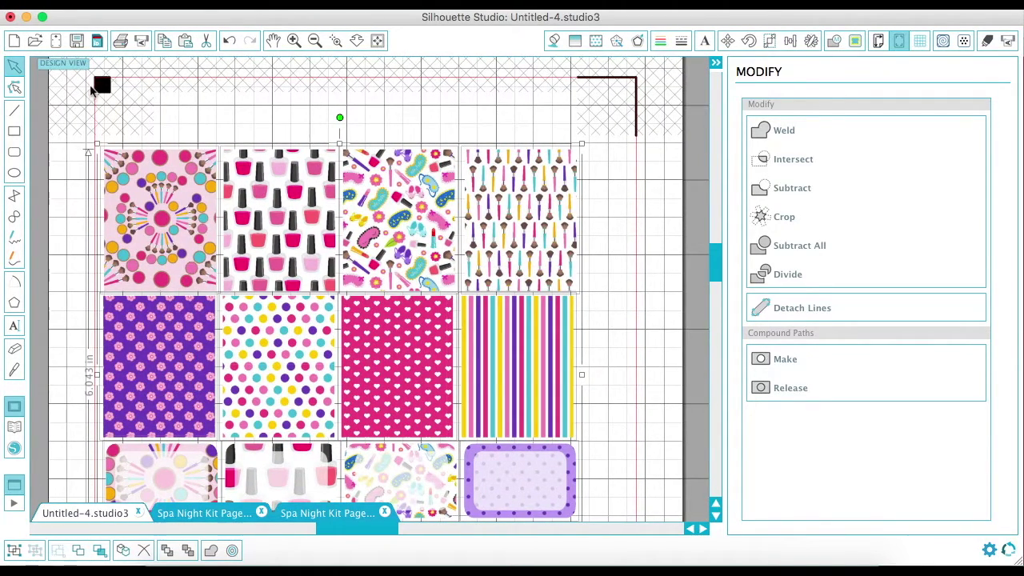
drag(163, 213, 156, 201)
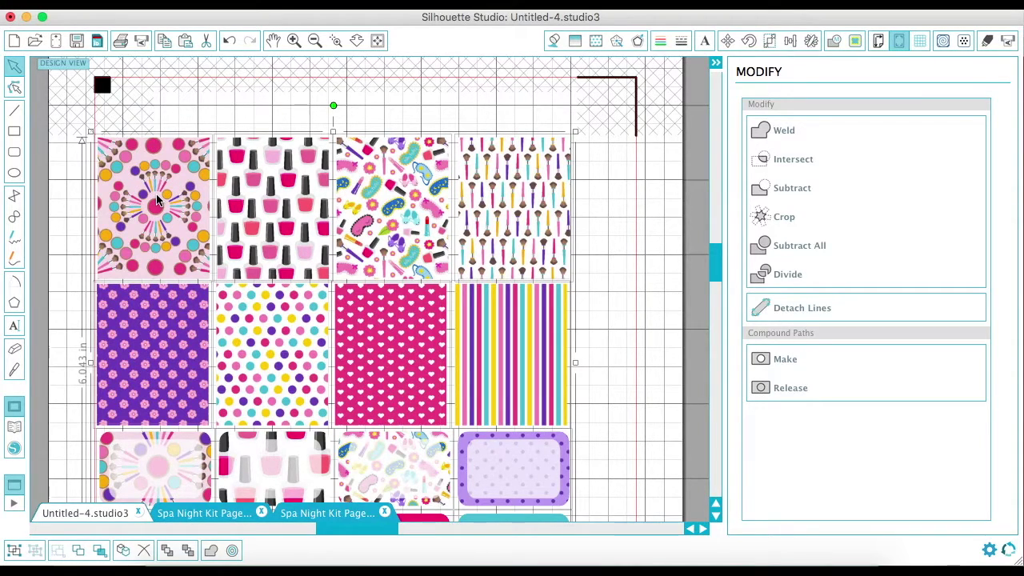
scroll(404, 276, down, 5)
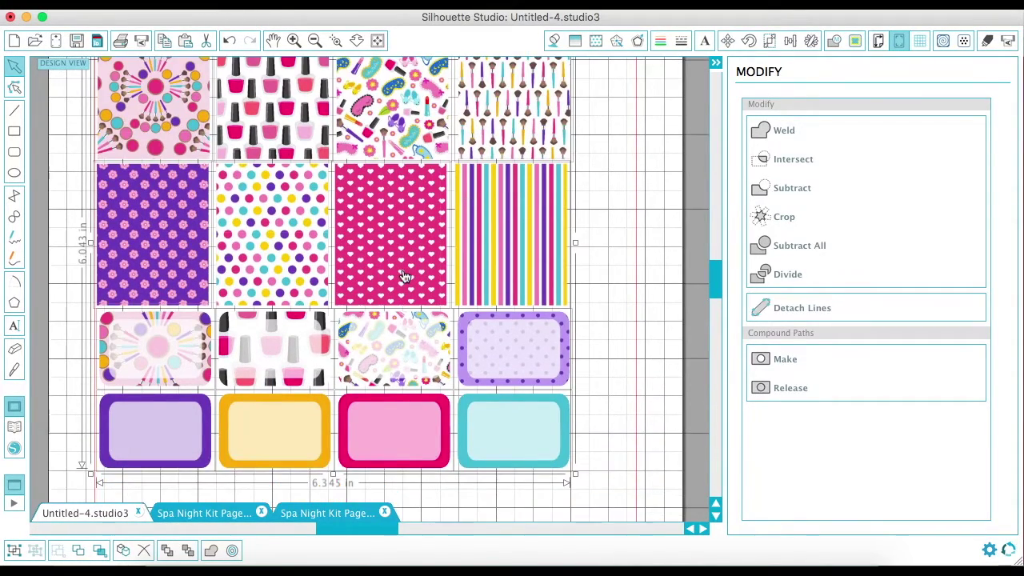
scroll(404, 276, up, 2)
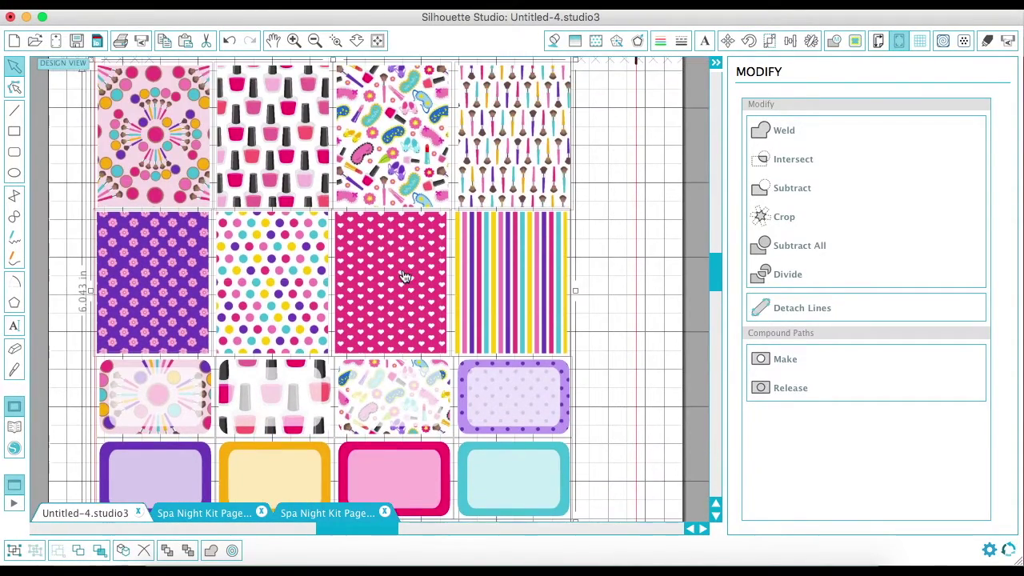
Give the selected Spa Night sticker grid the Cut style so every line is cut
click(989, 44)
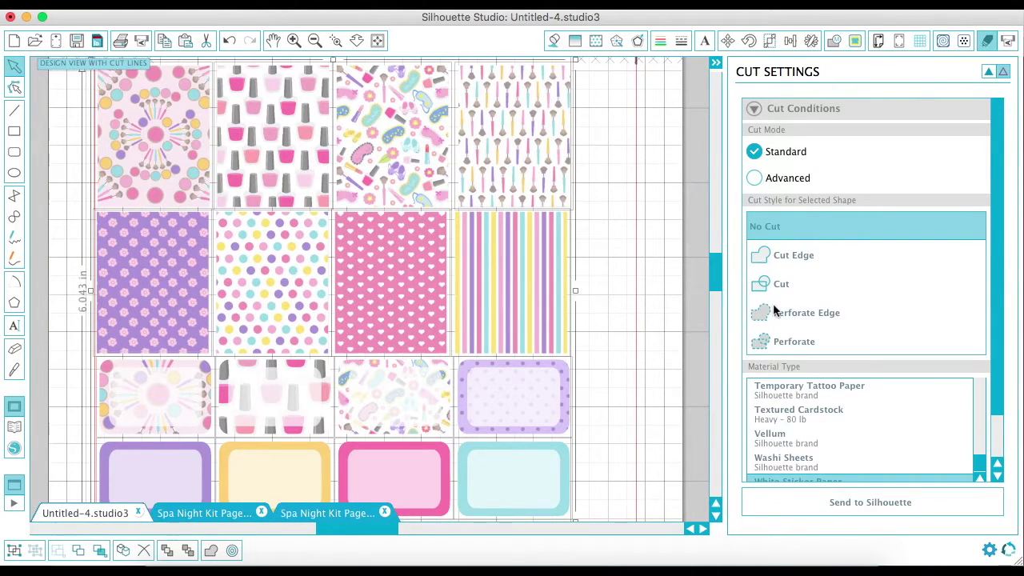
click(790, 255)
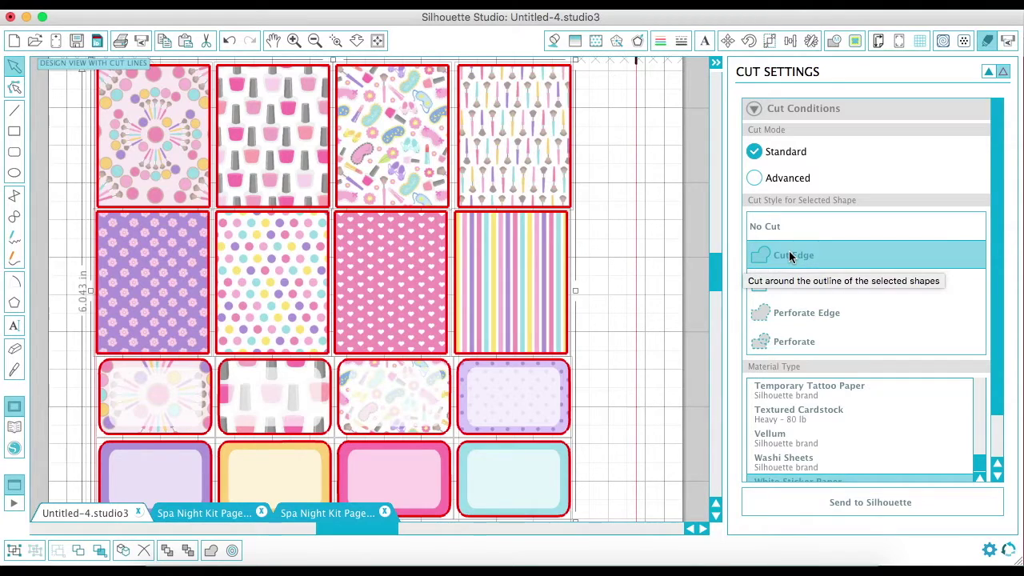
click(774, 286)
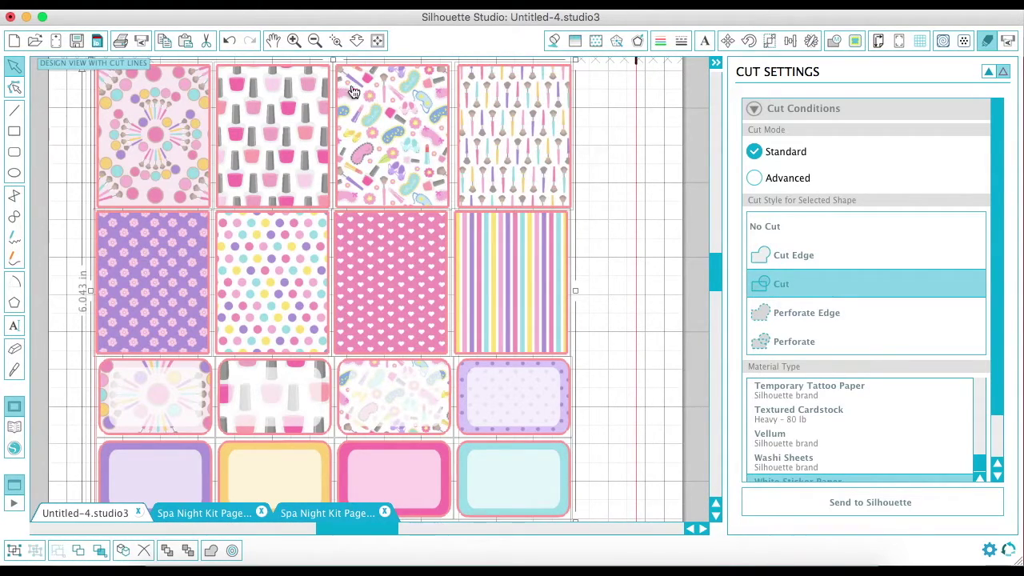
scroll(308, 310, down, 2)
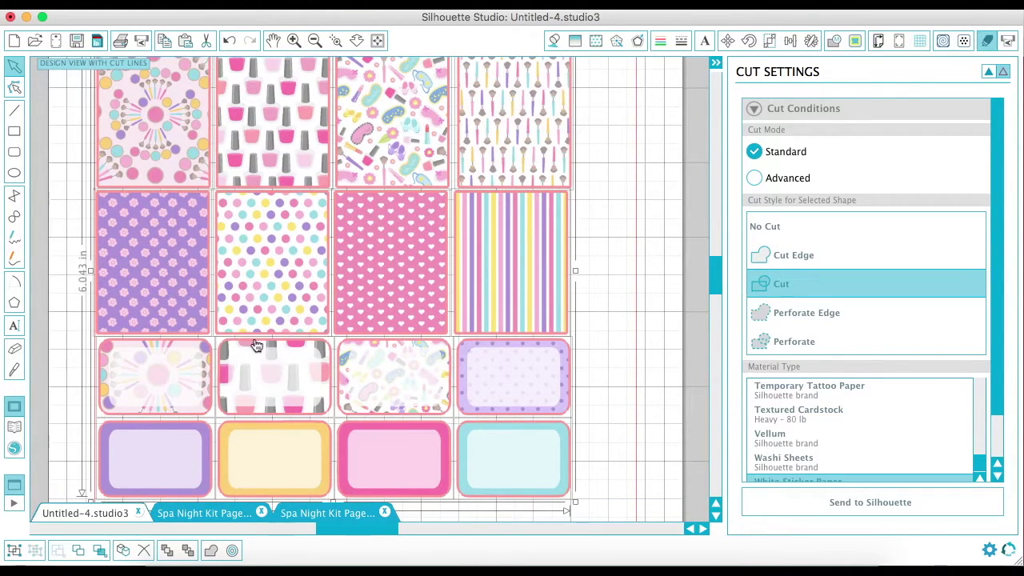
click(705, 42)
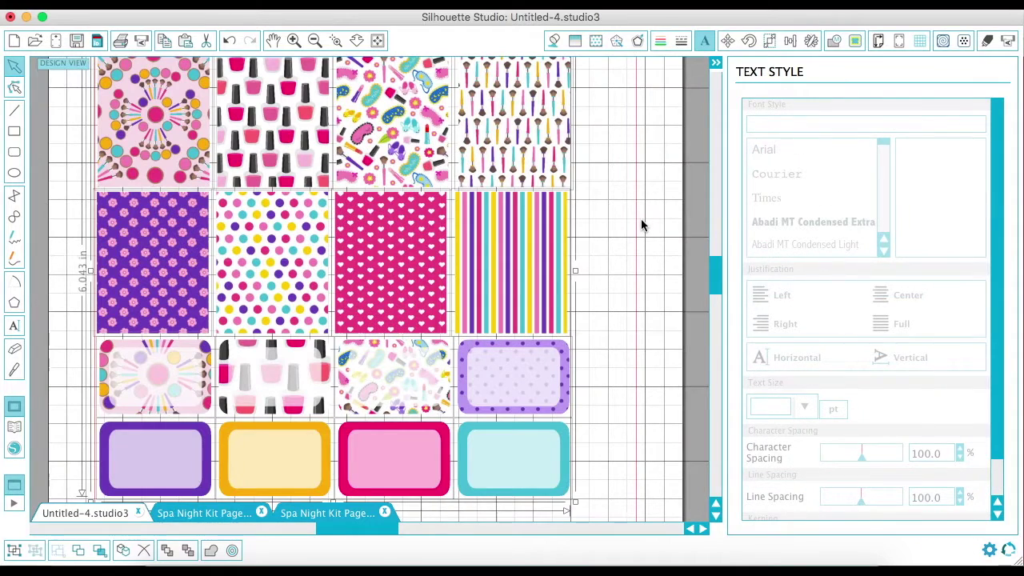
Nudge the nail-polish, spa-mask and makeup-brushes tiles left to close the top-row gaps
click(641, 226)
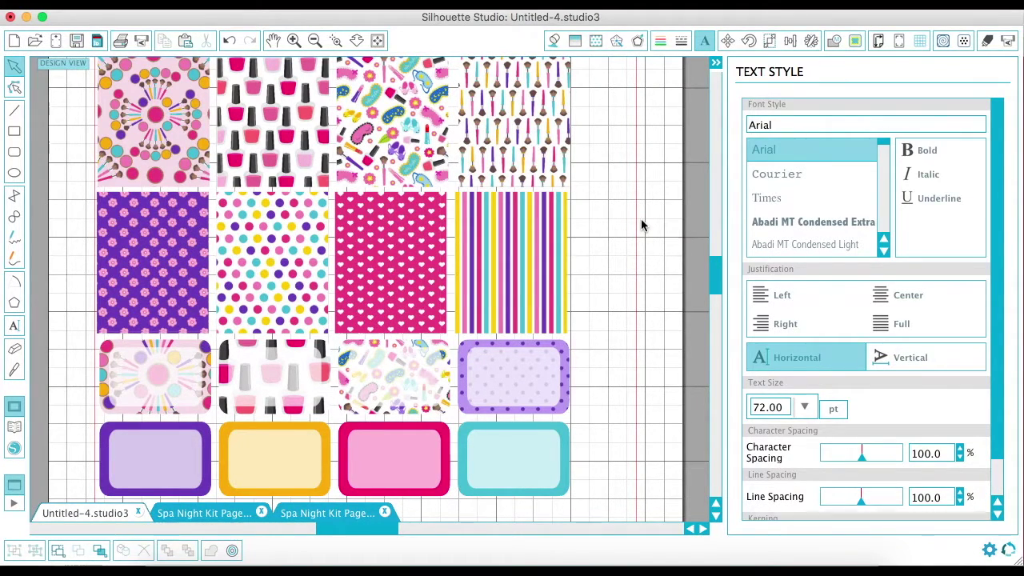
scroll(641, 225, down, 3)
scroll(641, 226, up, 5)
scroll(641, 225, up, 1)
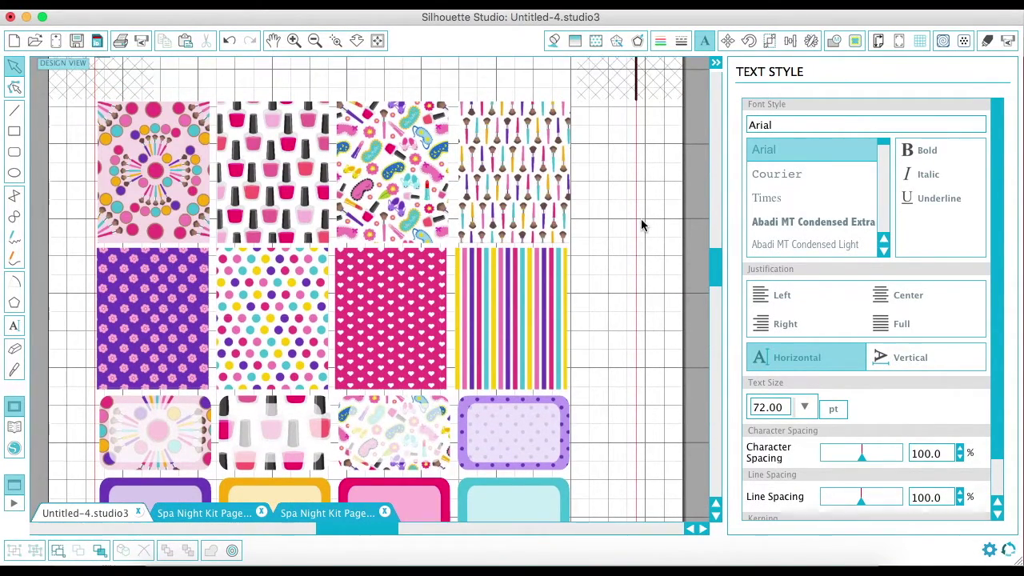
click(282, 165)
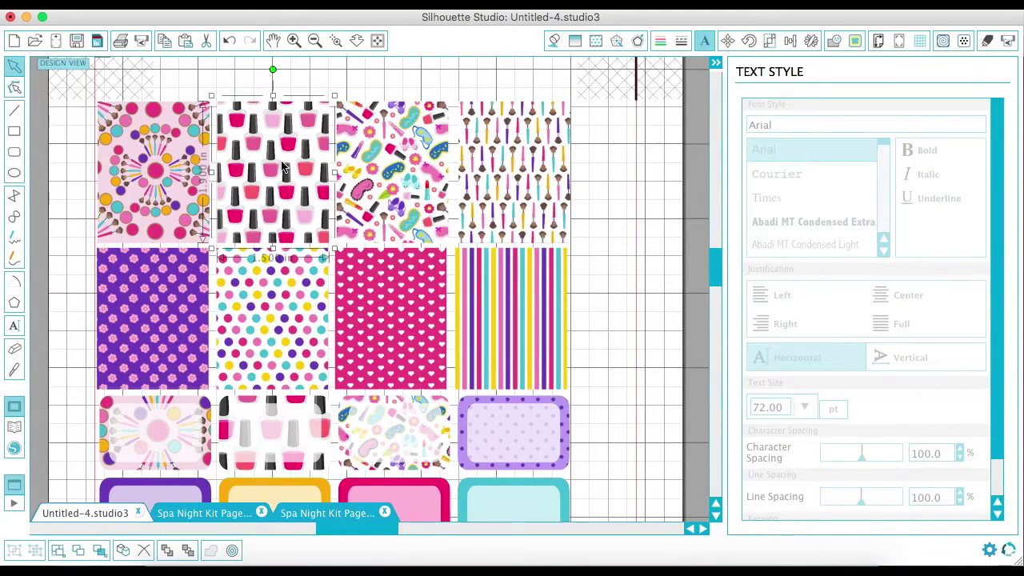
drag(282, 165, 278, 166)
drag(374, 165, 374, 163)
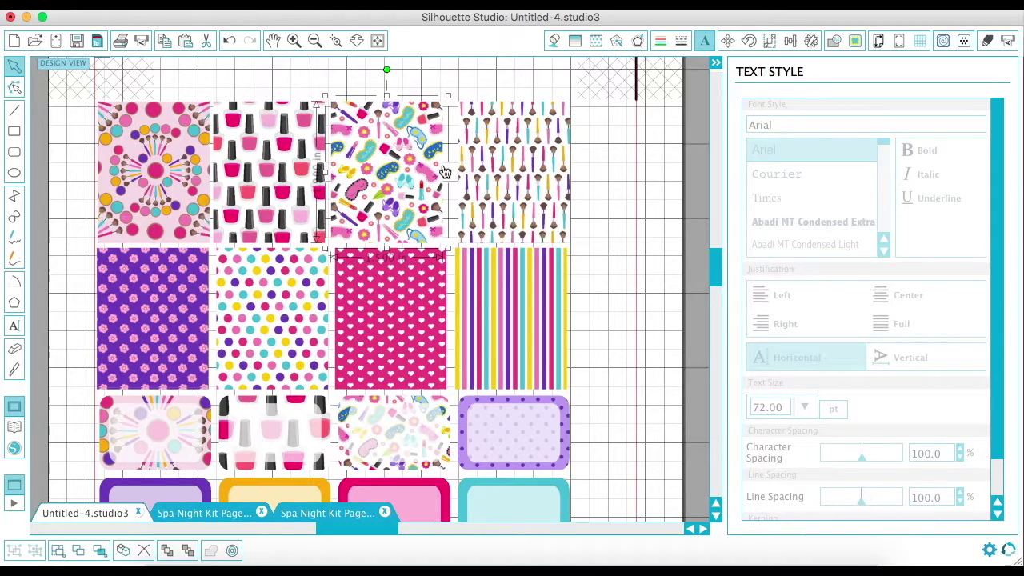
drag(500, 178, 495, 177)
key(Left)
key(Left)
key(Left)
key(Left)
key(Left)
key(Left)
key(Left)
key(Left)
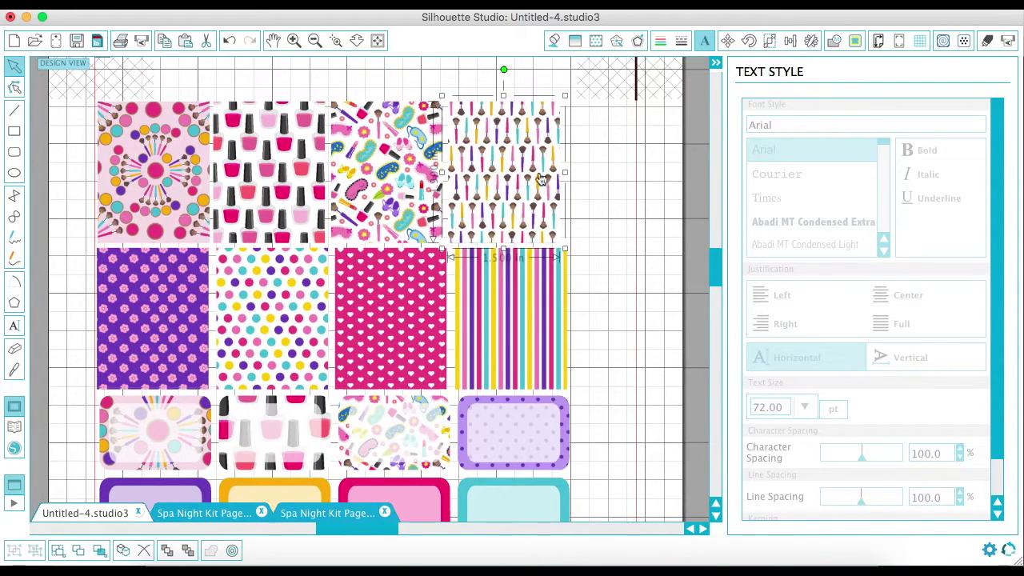
click(585, 230)
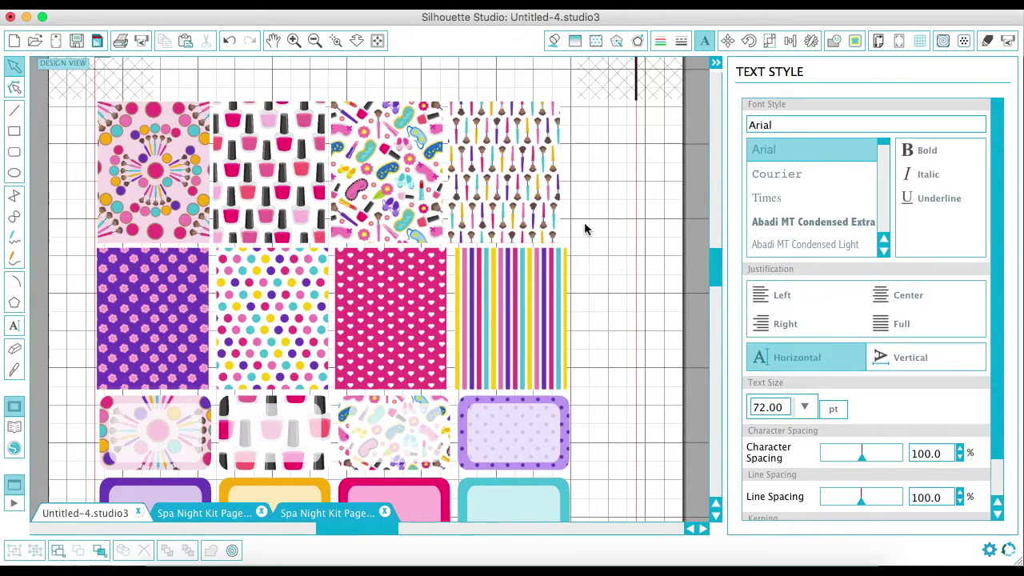
scroll(544, 285, down, 5)
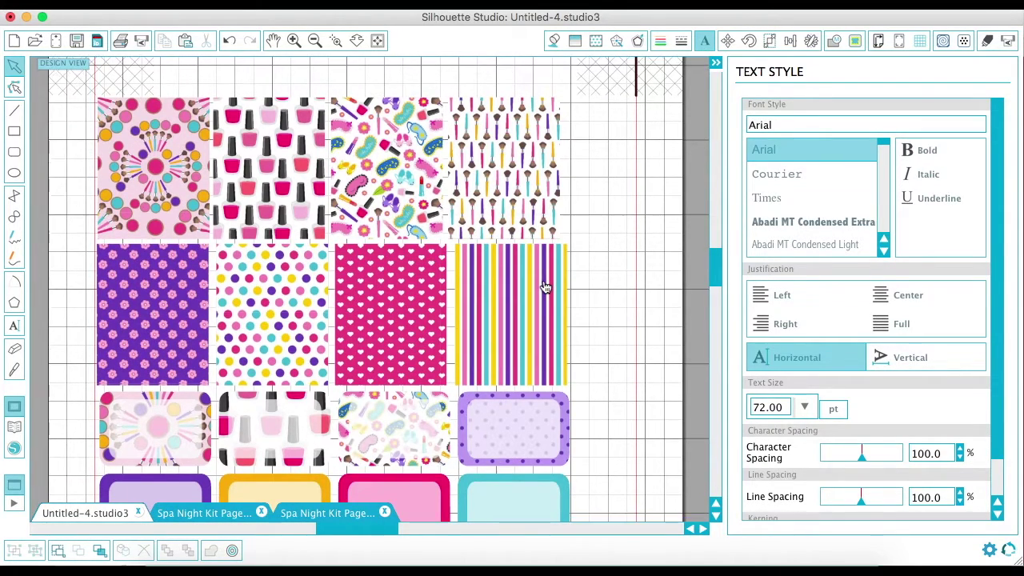
Close Spa Night Kit Page 1 without saving, then select the entire Sampler design for modifying
click(205, 519)
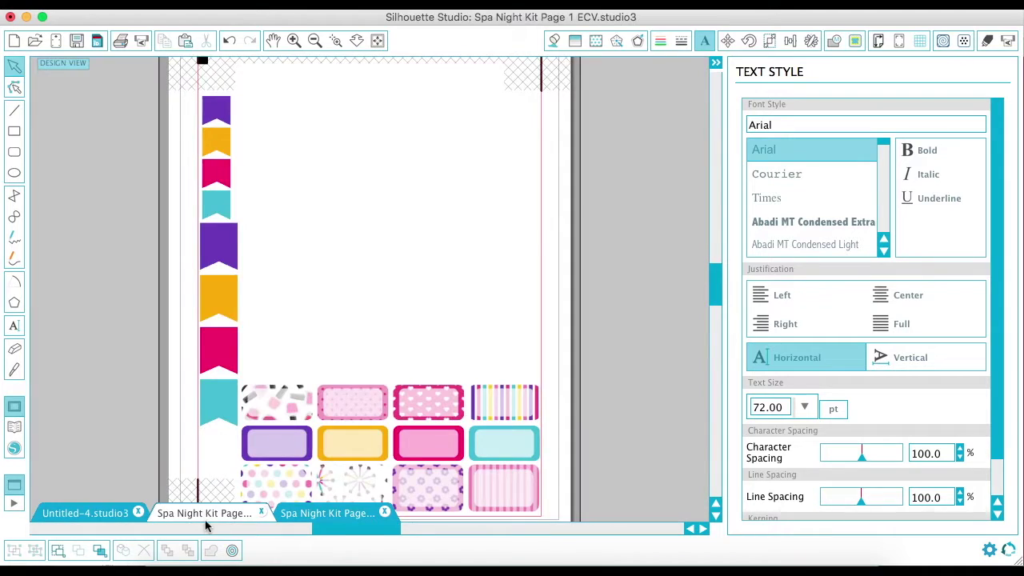
scroll(469, 356, down, 4)
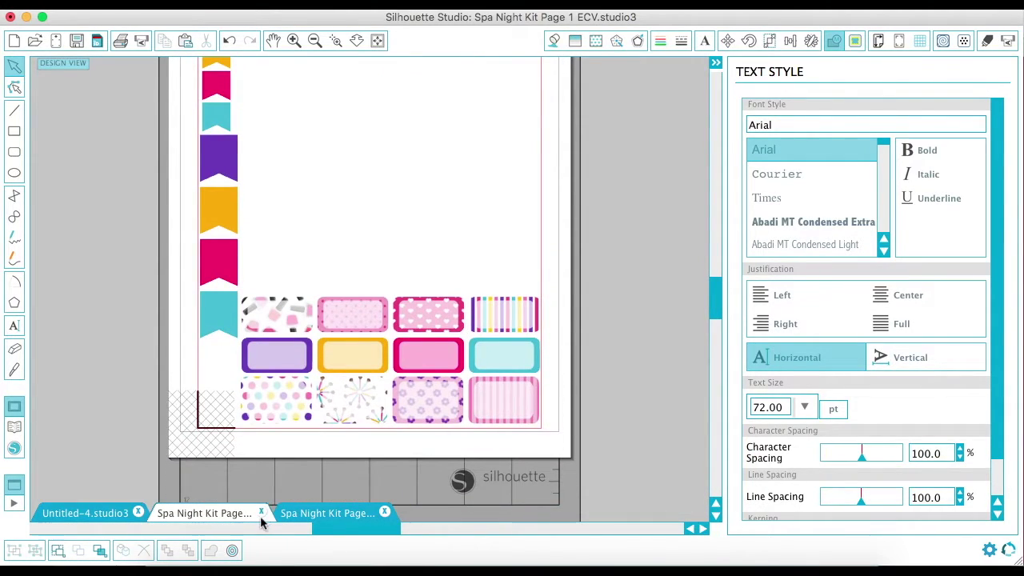
click(261, 513)
click(434, 115)
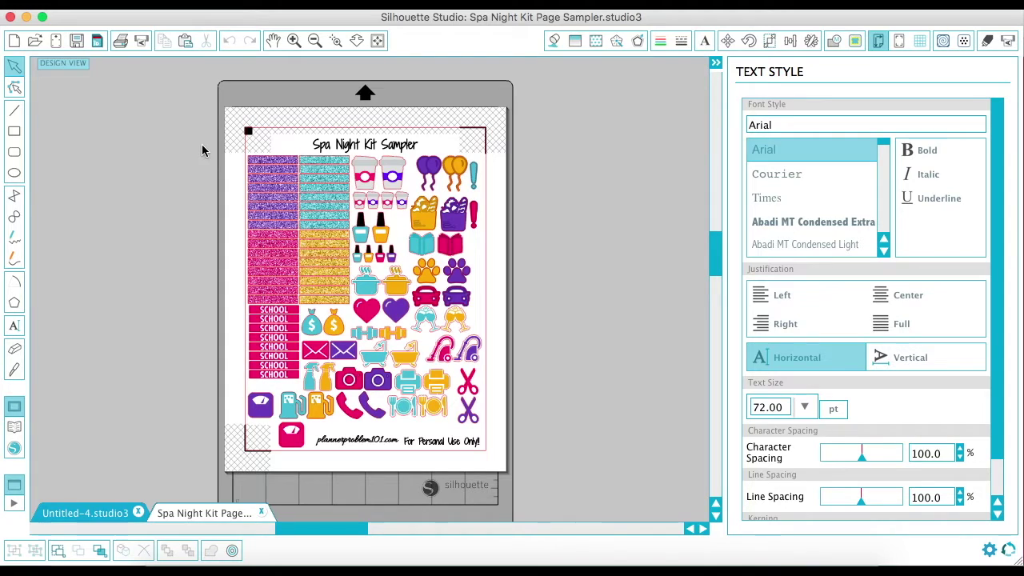
drag(196, 140, 586, 464)
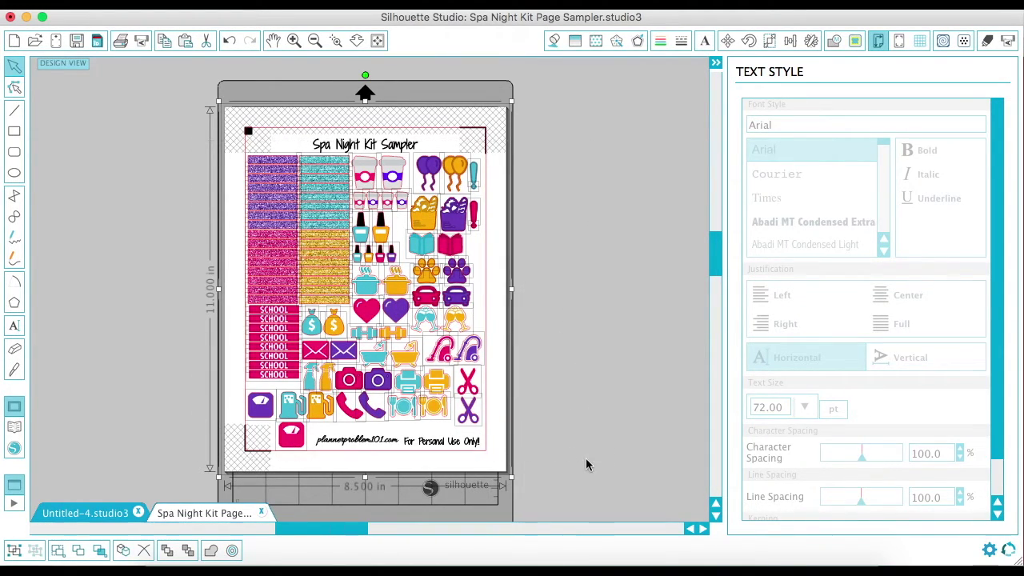
click(835, 42)
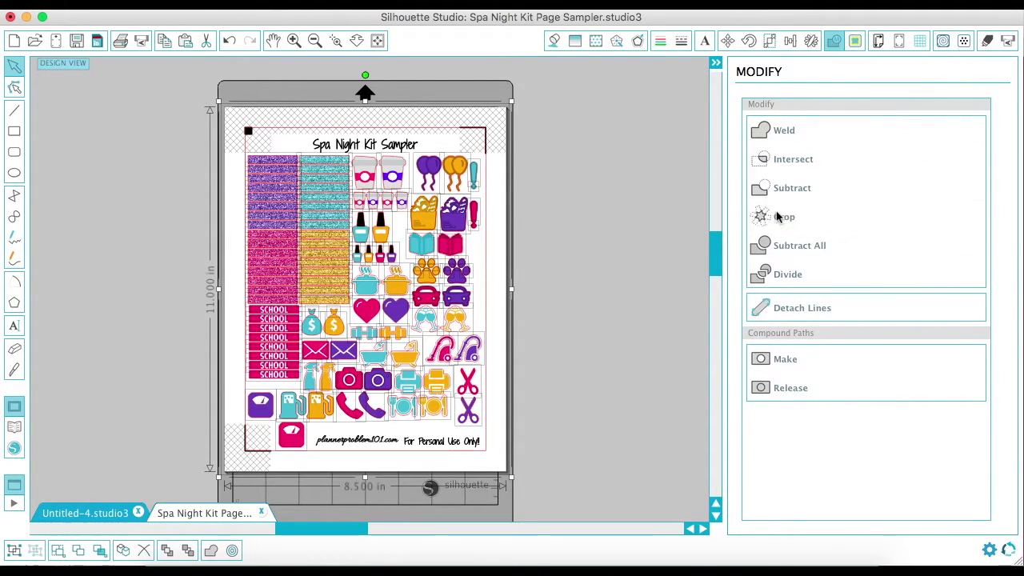
Crop away the sampler's title and footer text and cut out the glitter header strips
click(776, 216)
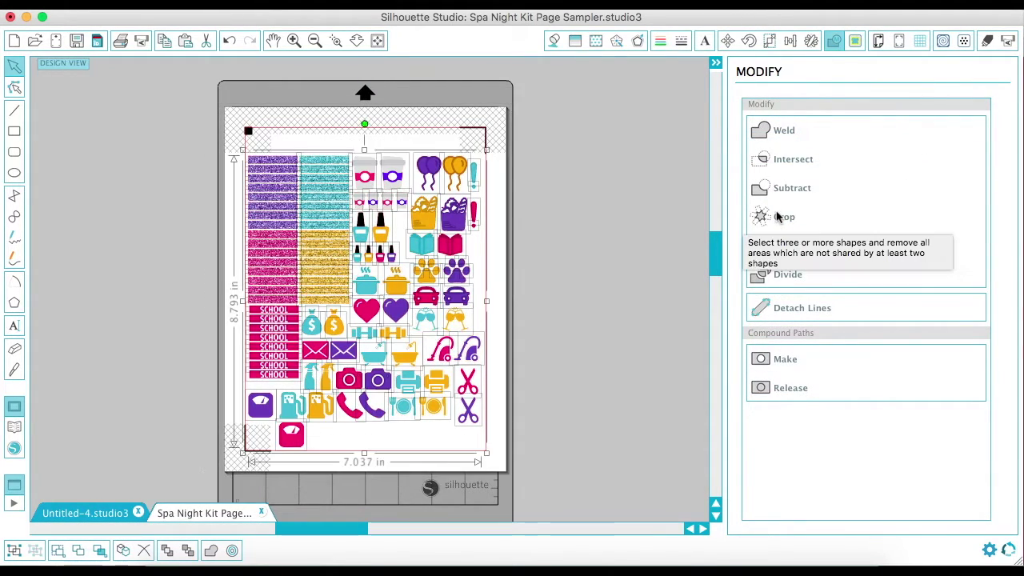
click(656, 264)
drag(236, 149, 338, 292)
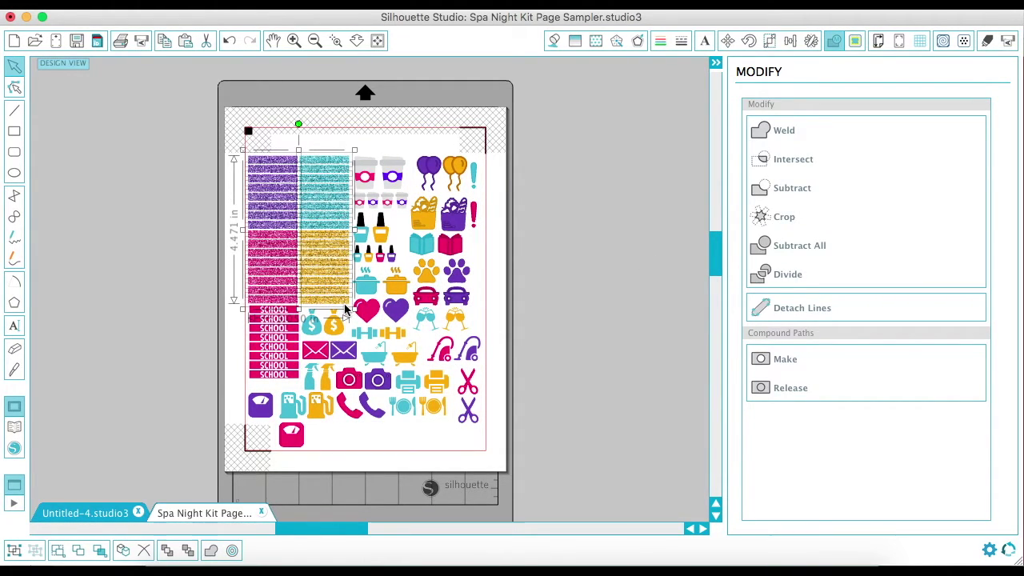
key(Delete)
Paste the glitter strips into Untitled-4 and move them below the label cards
click(95, 510)
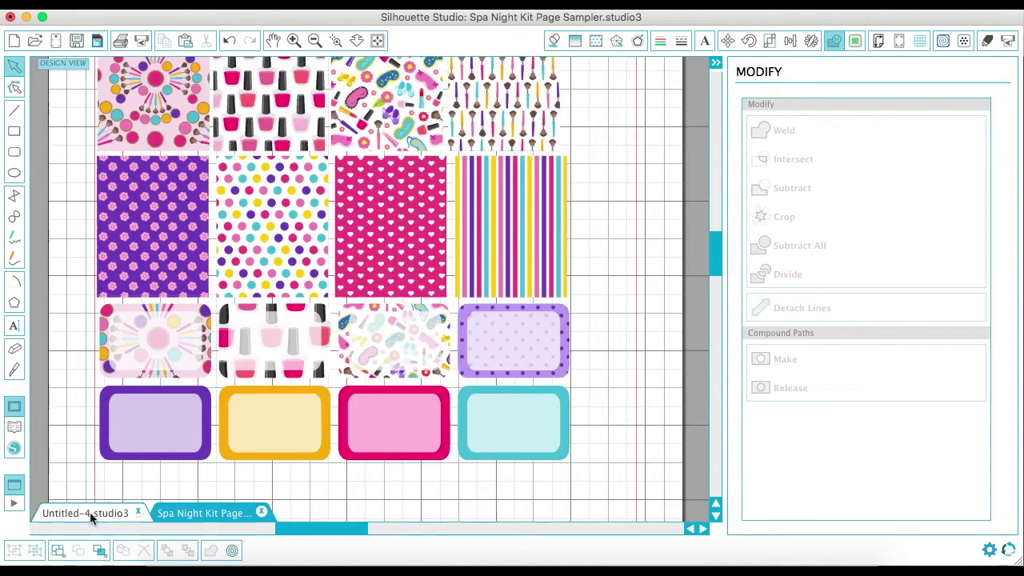
scroll(270, 500, down, 5)
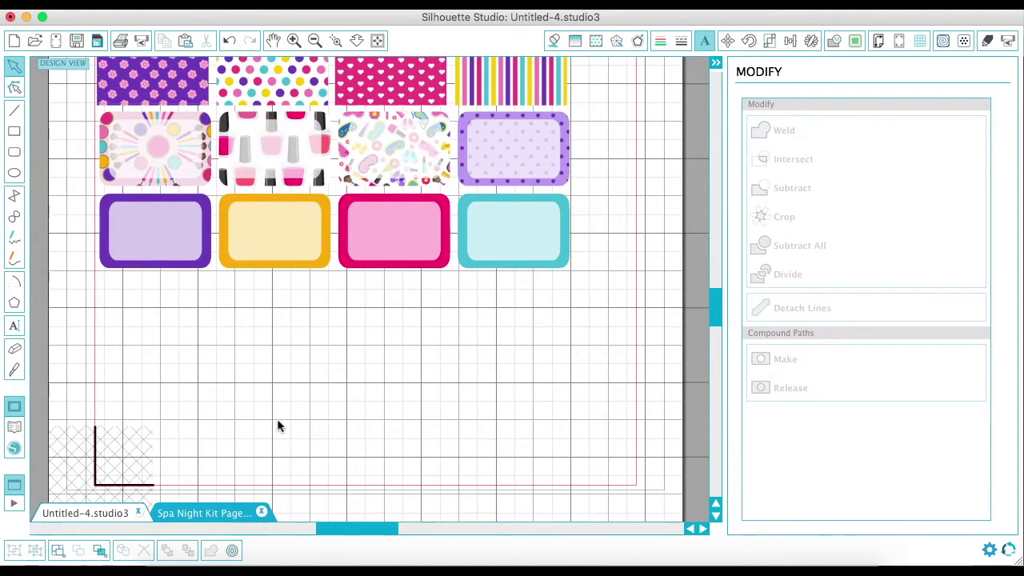
key(super+v)
click(310, 146)
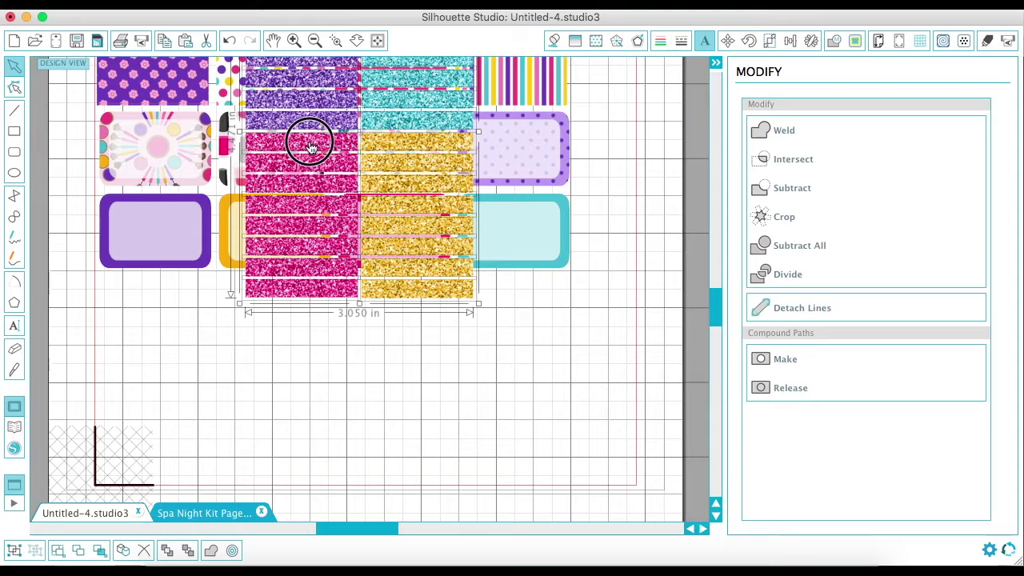
drag(310, 147, 312, 448)
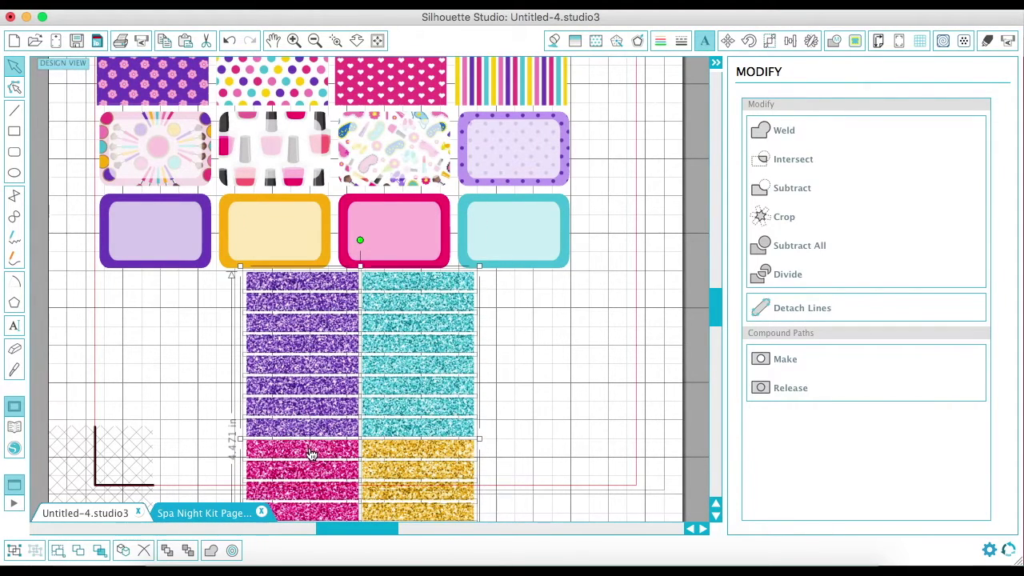
Assign the Cut style to the pasted glitter header strips
click(987, 41)
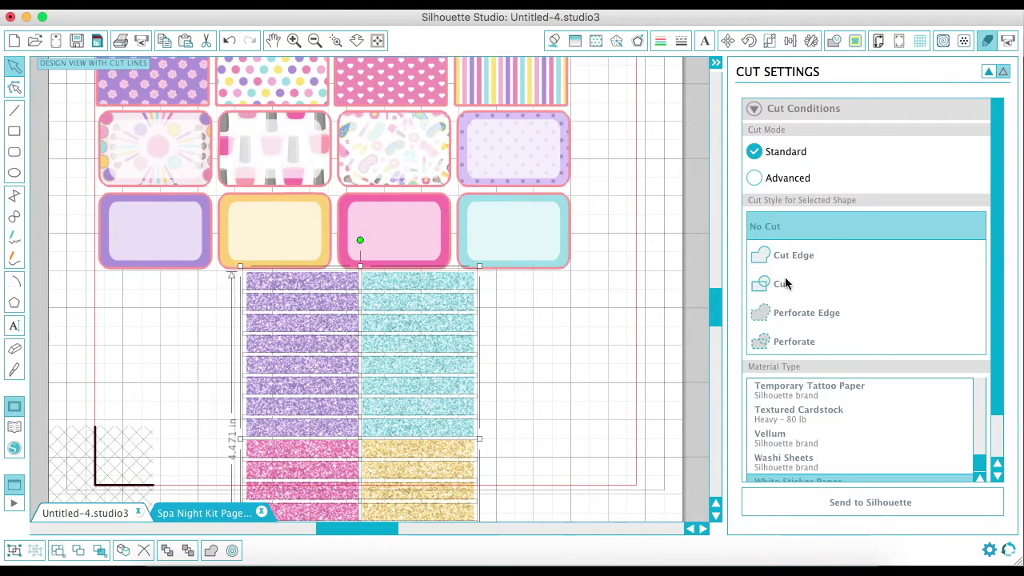
click(783, 284)
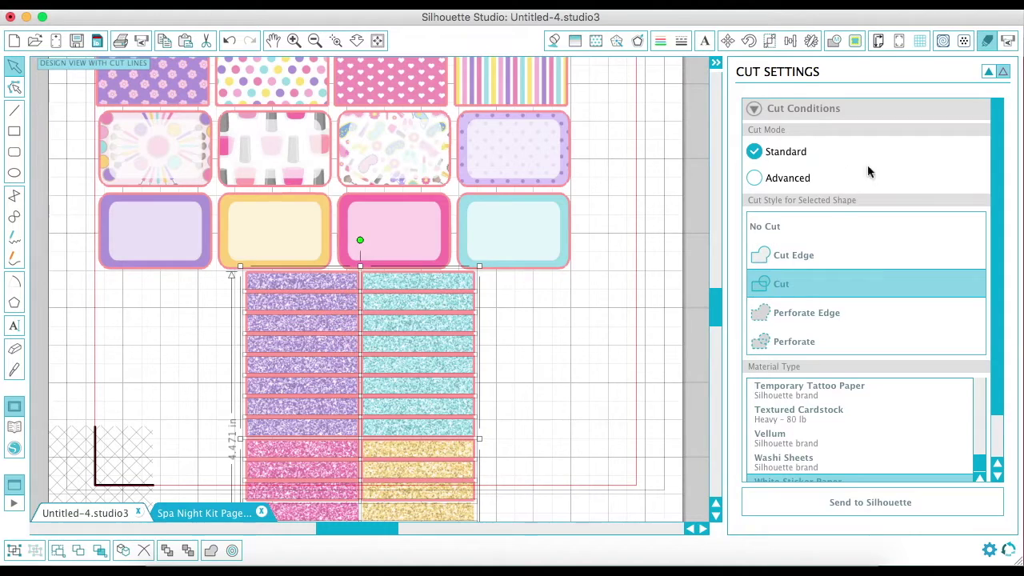
click(772, 227)
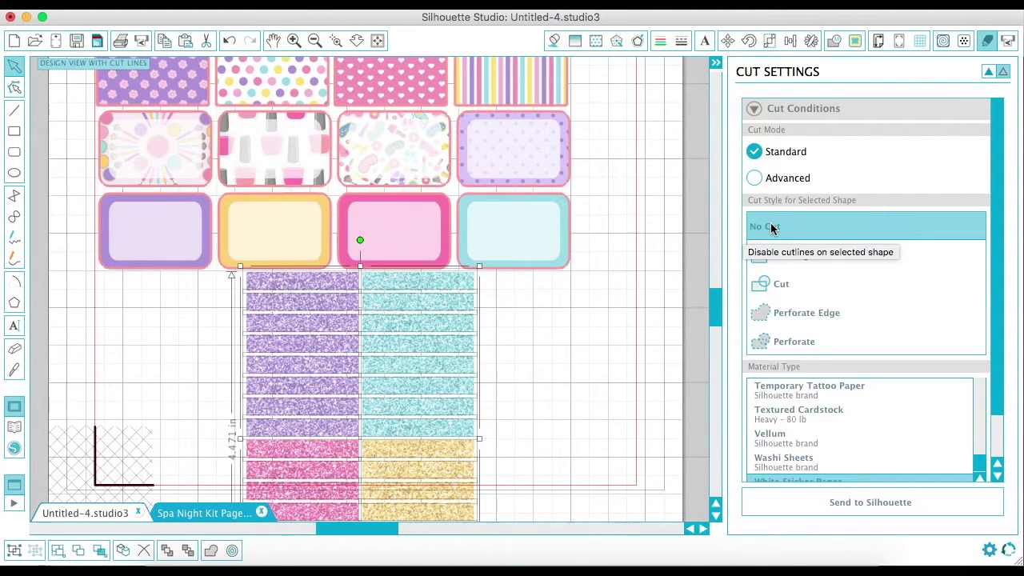
click(771, 286)
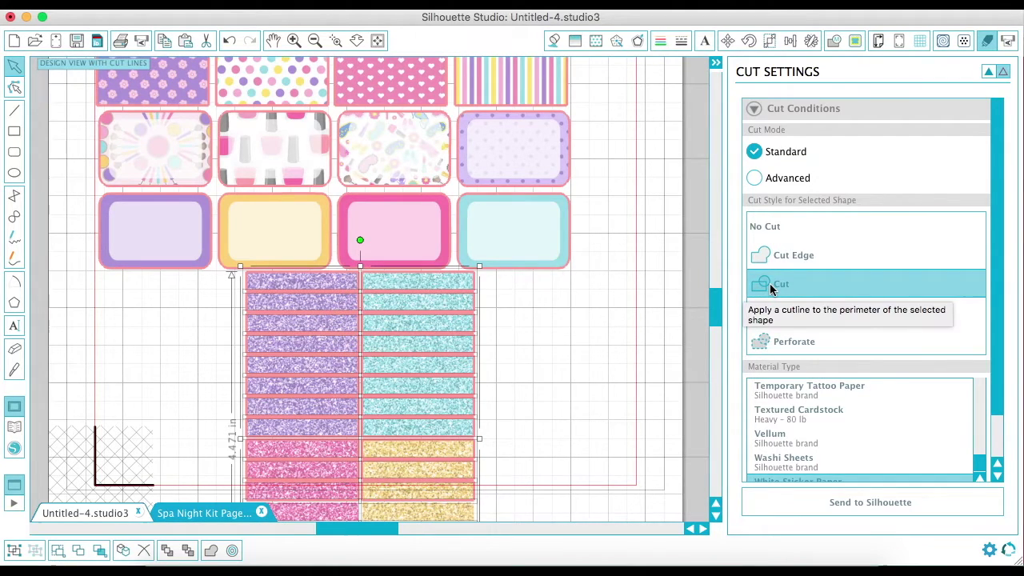
click(711, 41)
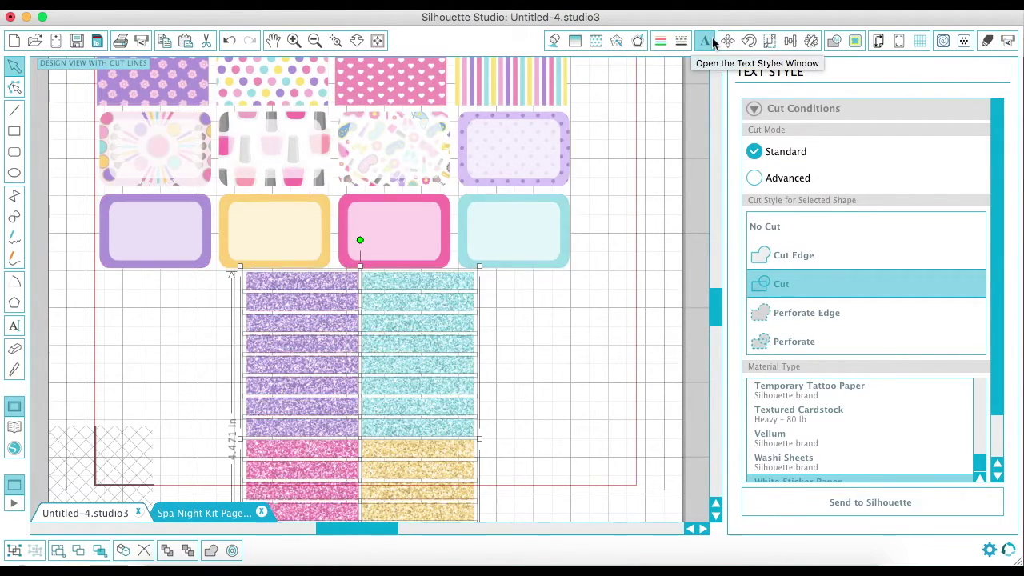
Shift the purple and teal glitter strip columns to the left
scroll(542, 375, down, 2)
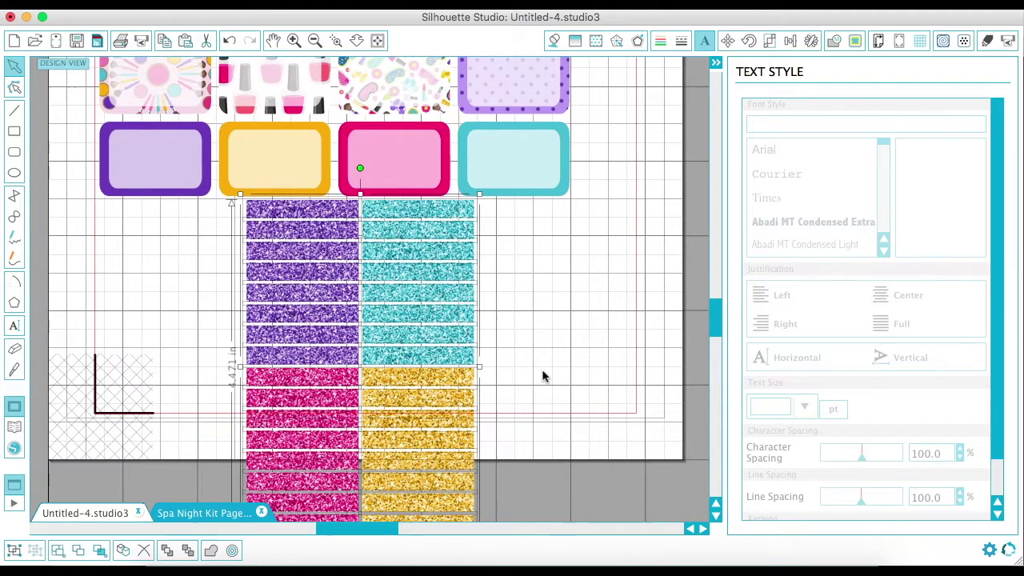
drag(448, 209, 361, 208)
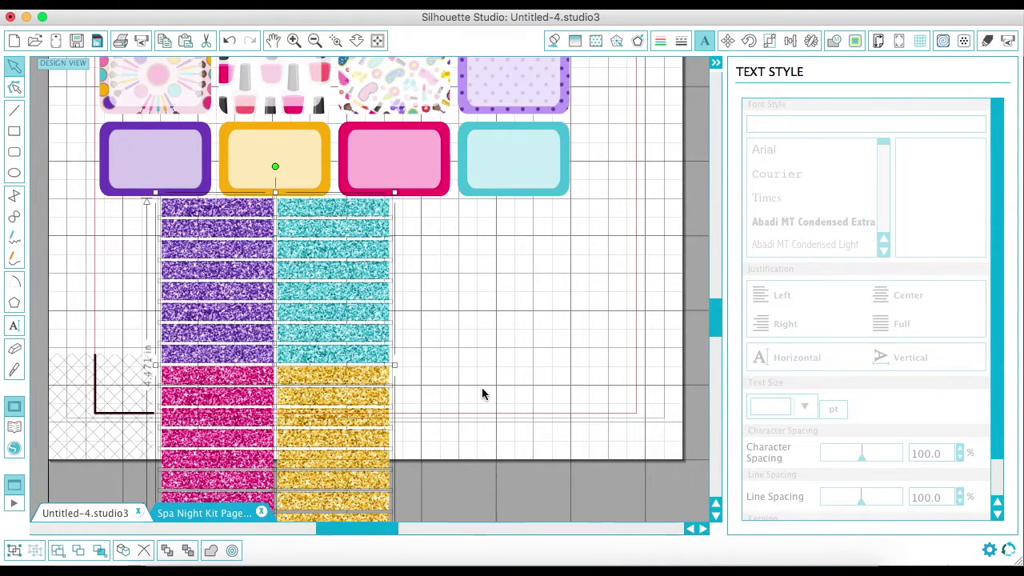
click(481, 393)
Place the pink and gold strips beside the teal column to form four columns
click(245, 373)
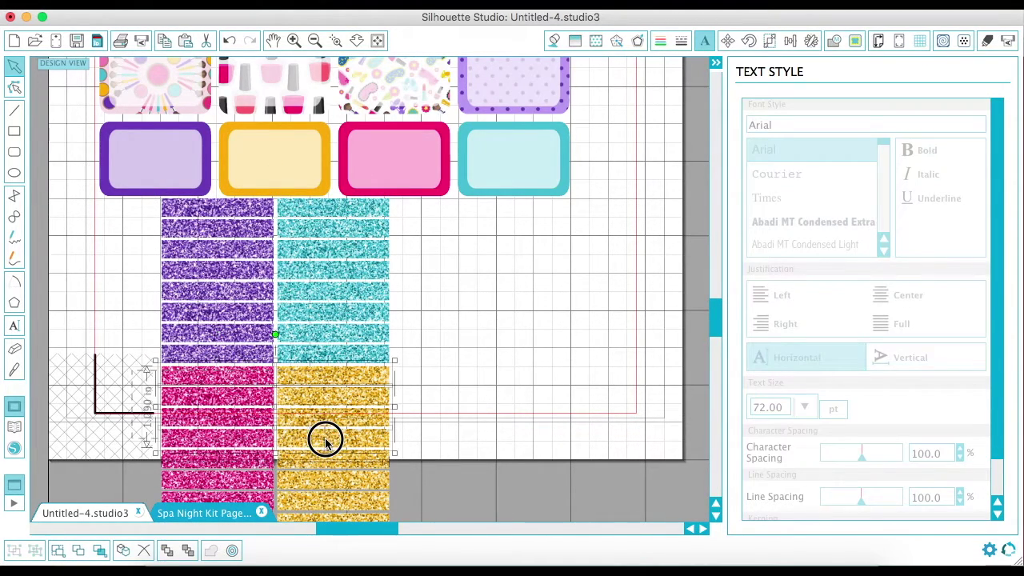
shift+click(390, 515)
scroll(390, 512, down, 2)
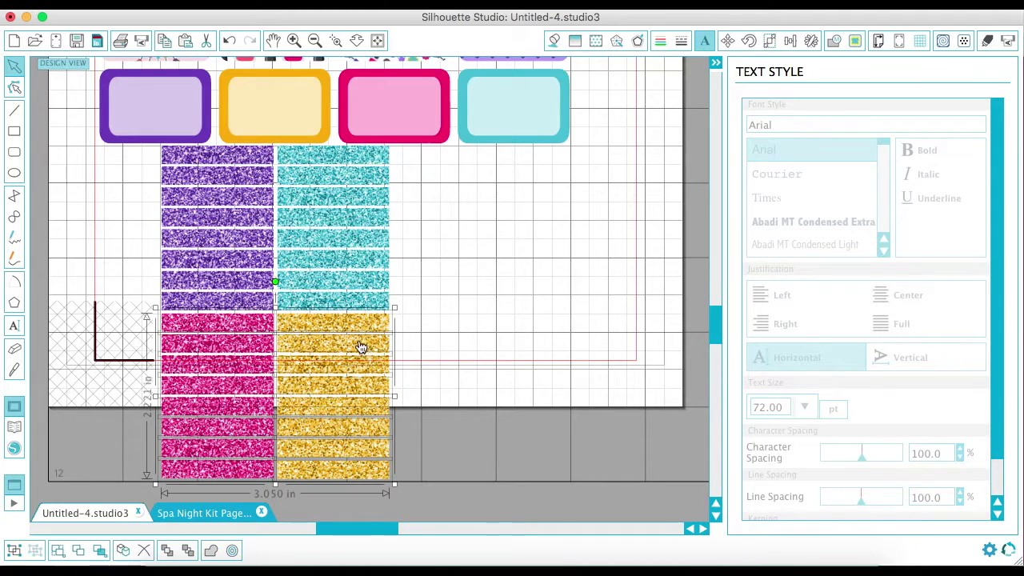
drag(361, 347, 583, 166)
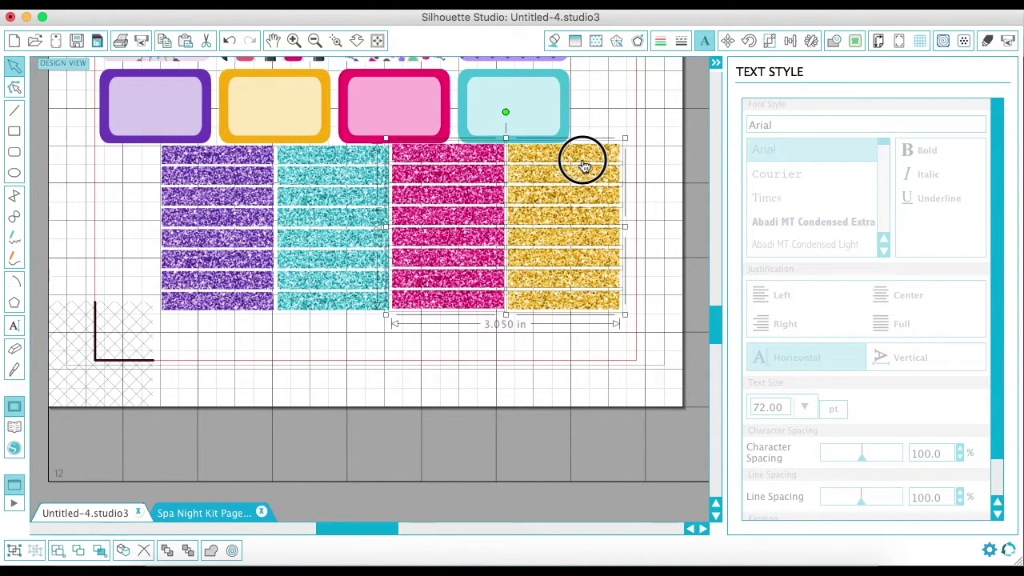
click(315, 40)
click(525, 223)
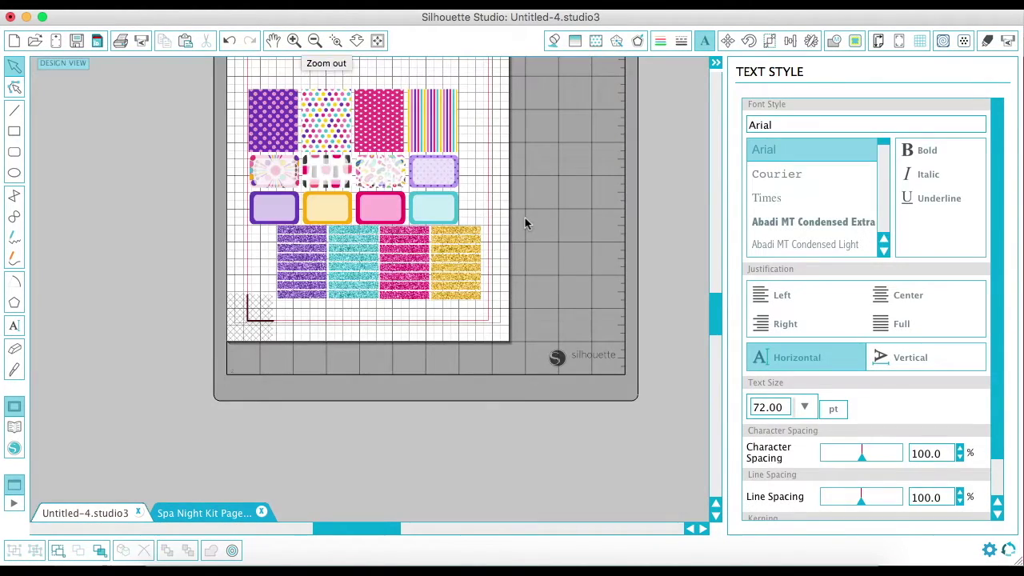
scroll(524, 223, up, 5)
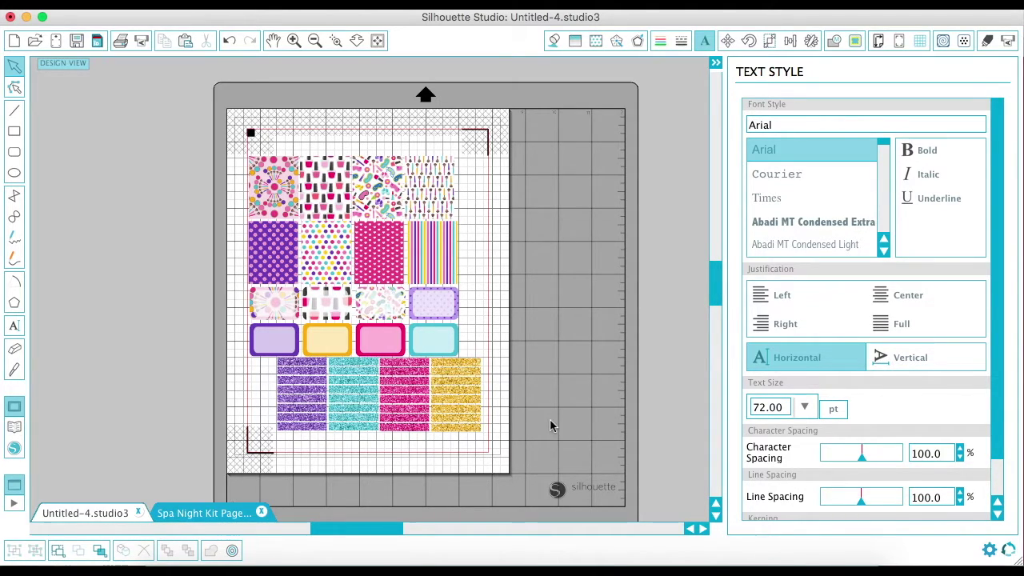
click(214, 514)
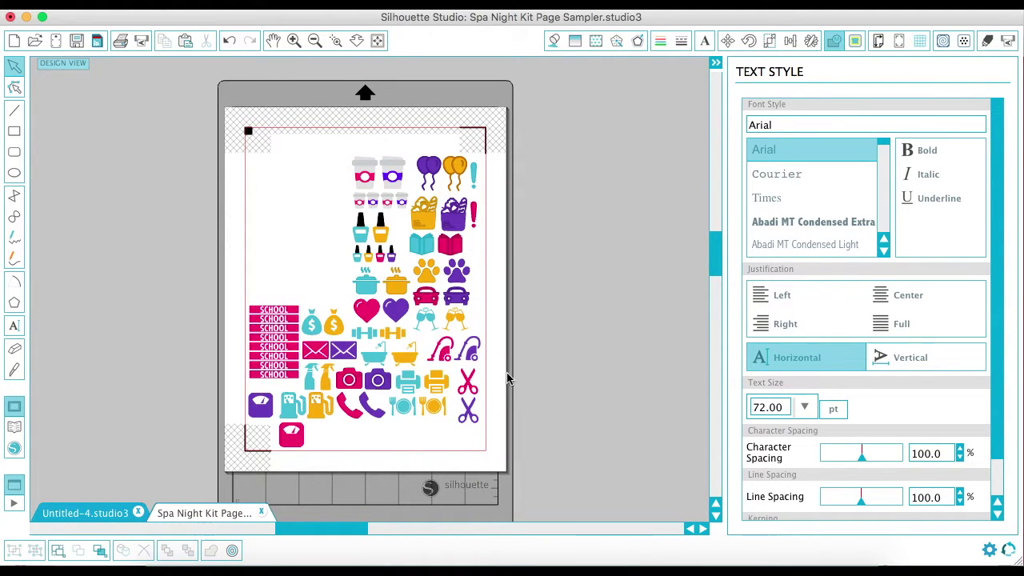
Move the purple balloon sticker from the sampler to Untitled-4's top-right corner
click(438, 166)
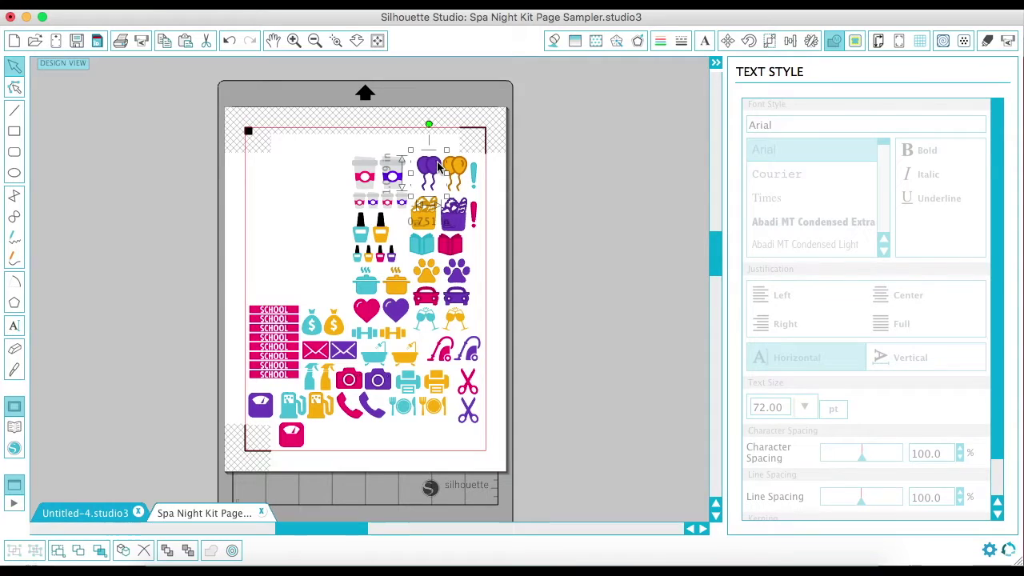
key(Delete)
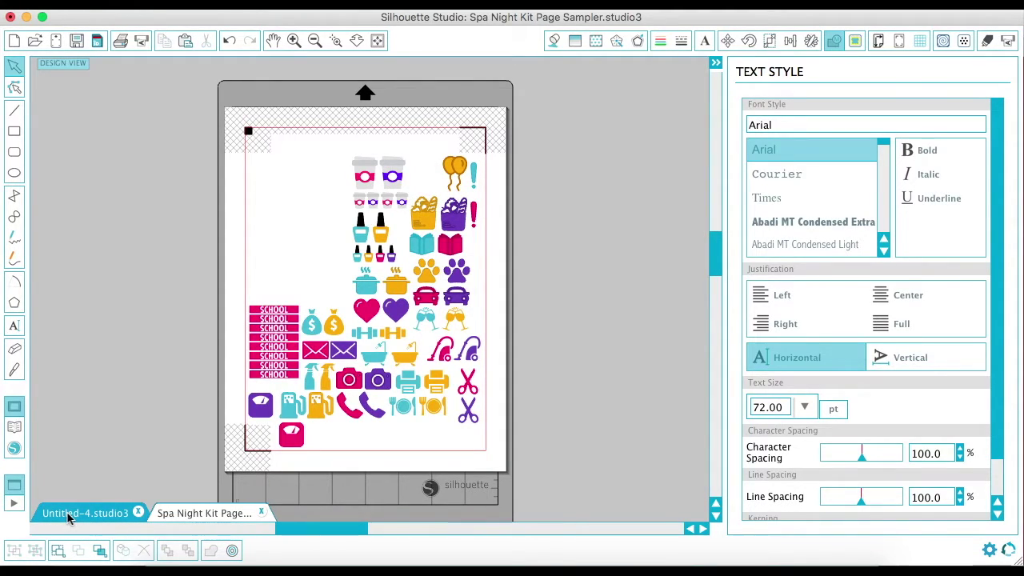
click(68, 516)
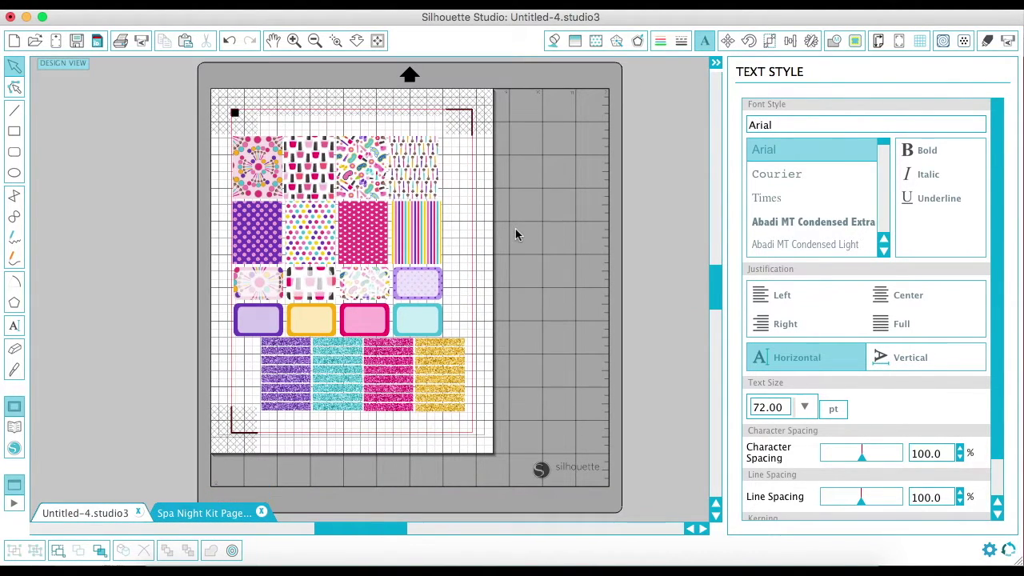
key(super+v)
drag(509, 232, 460, 155)
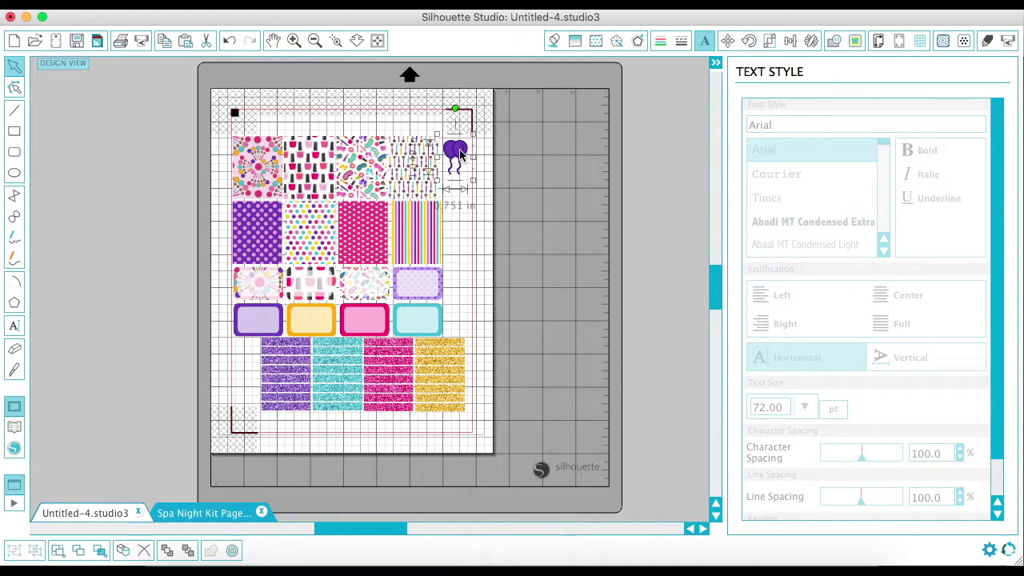
click(294, 40)
With the 0.751 in purple balloons selected, show the Offset panel at 0.000 in distance
click(294, 40)
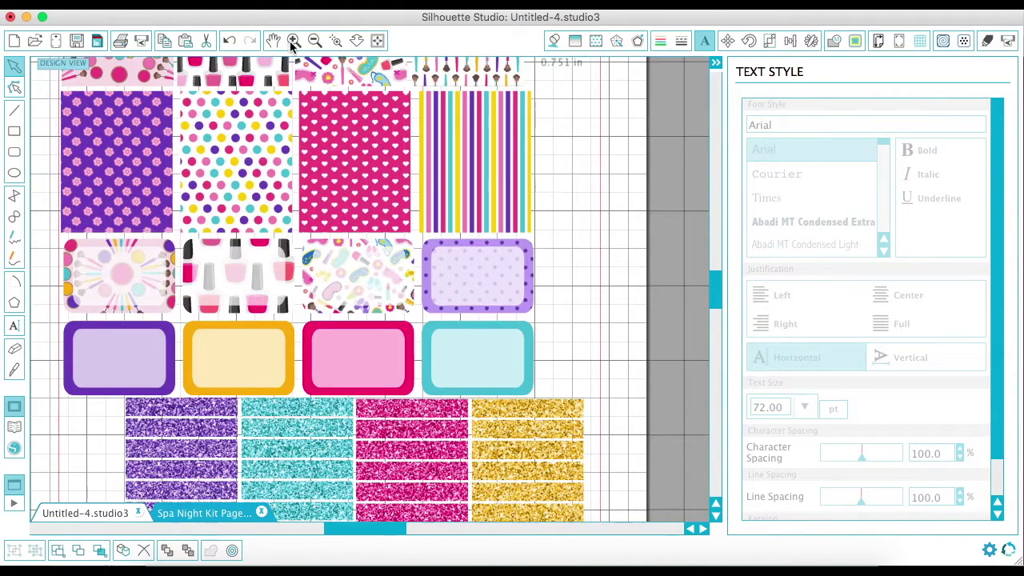
scroll(601, 209, right, 4)
scroll(600, 210, up, 6)
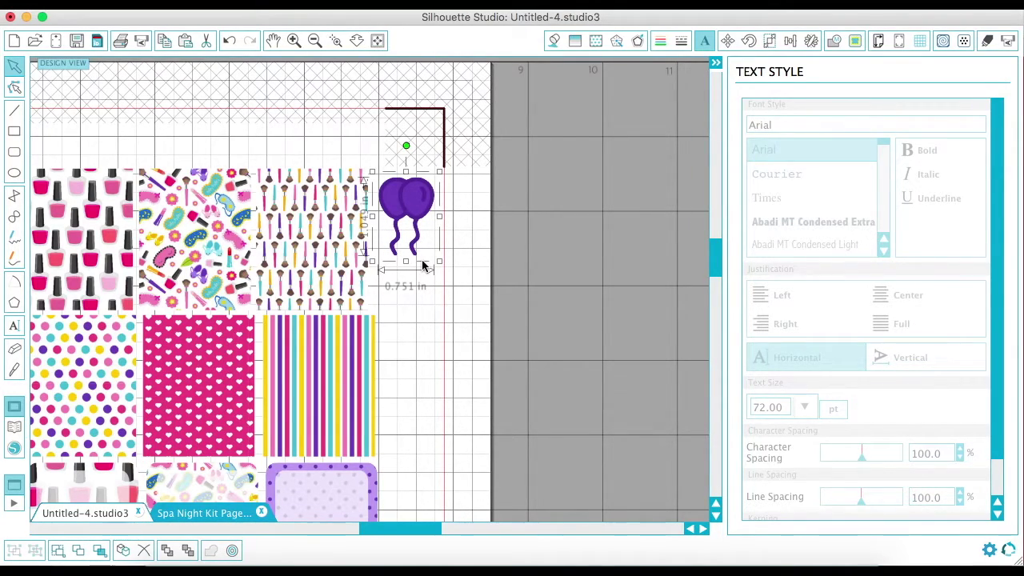
click(340, 269)
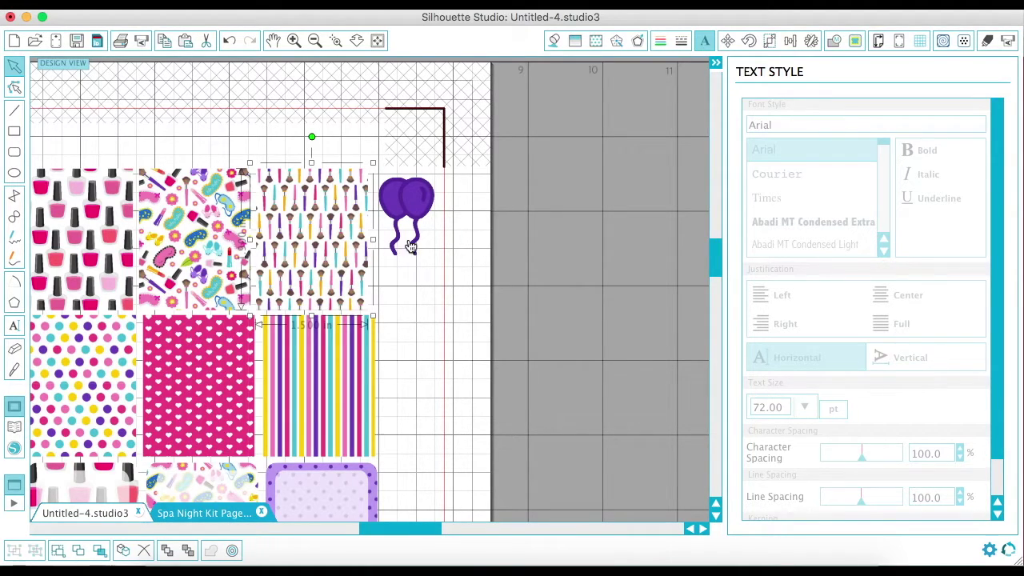
click(416, 204)
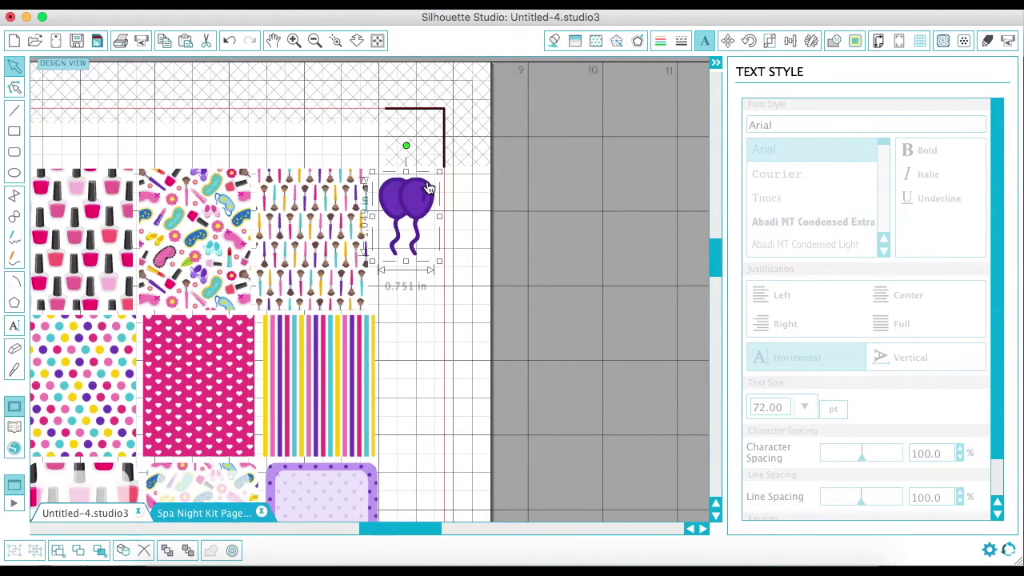
click(636, 44)
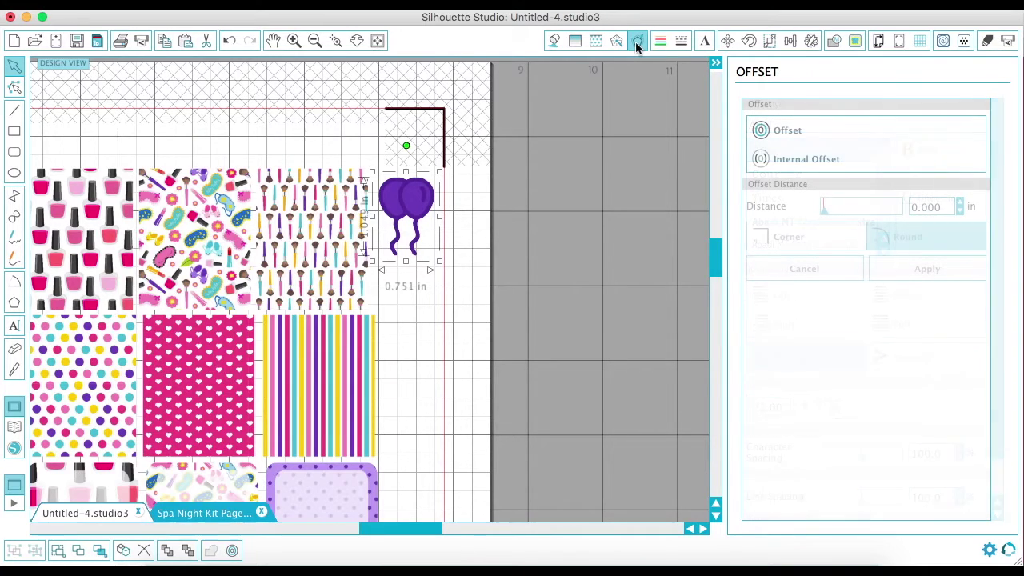
Add a rounded 0.025 in offset outline to the balloons, making them 0.799 × 1.098 in
click(767, 132)
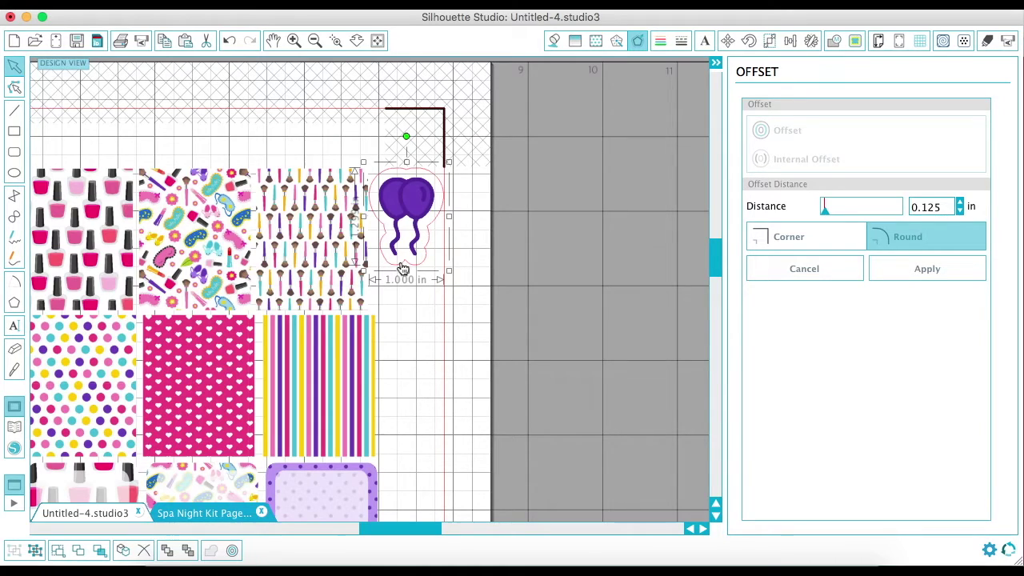
click(292, 42)
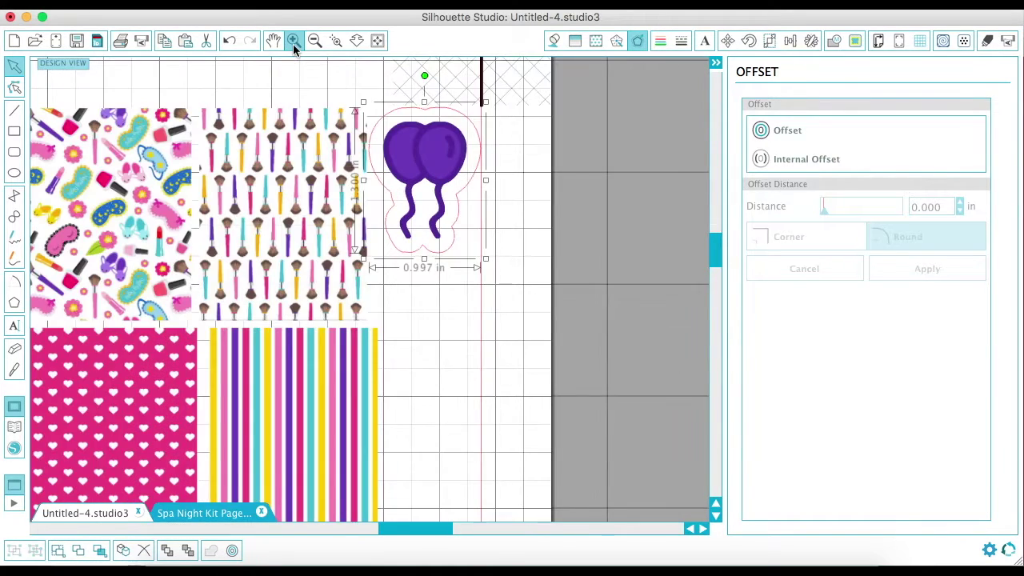
click(293, 42)
scroll(522, 185, up, 3)
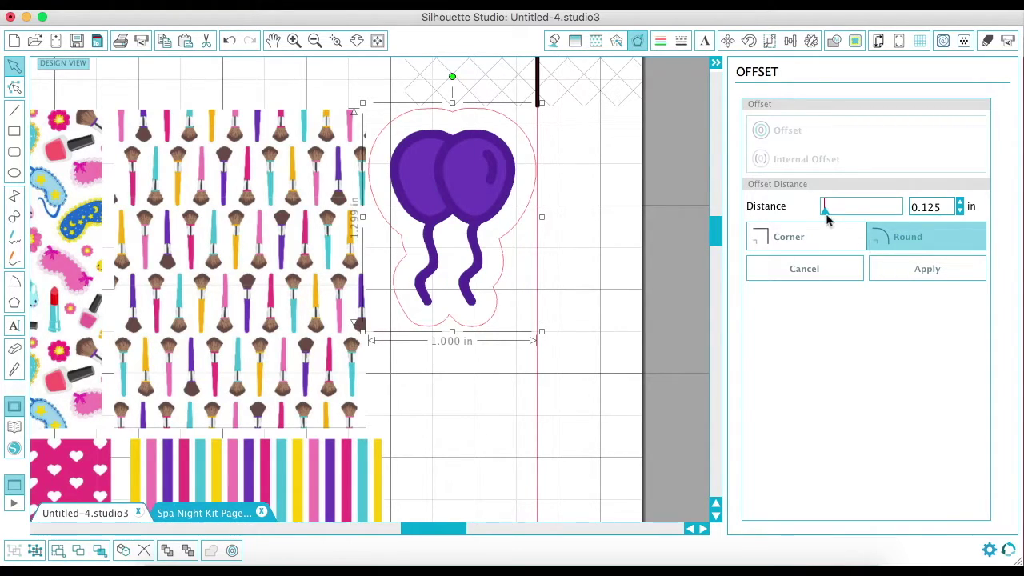
drag(826, 214, 829, 220)
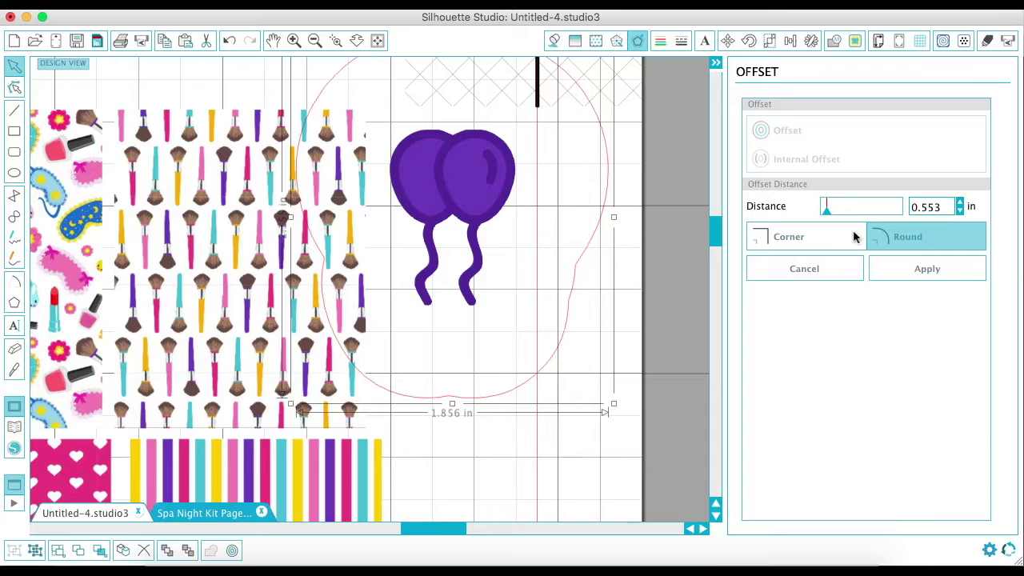
drag(830, 212, 827, 212)
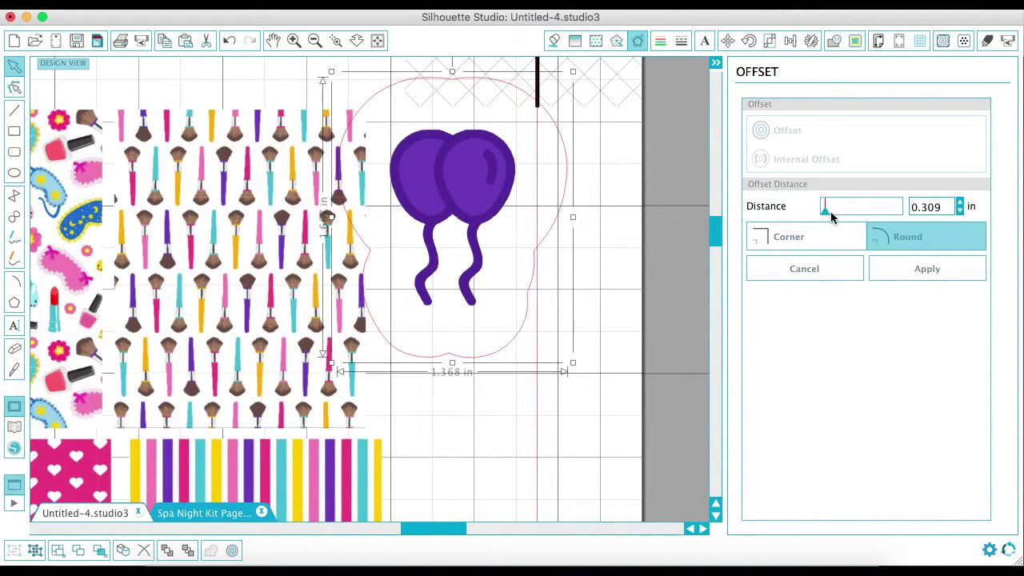
drag(932, 205, 921, 206)
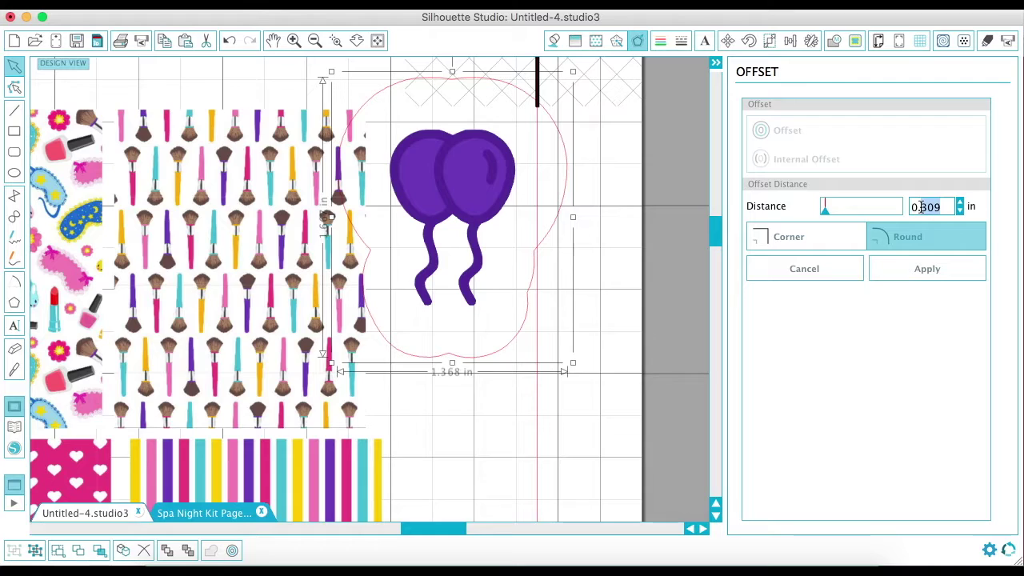
text(025)
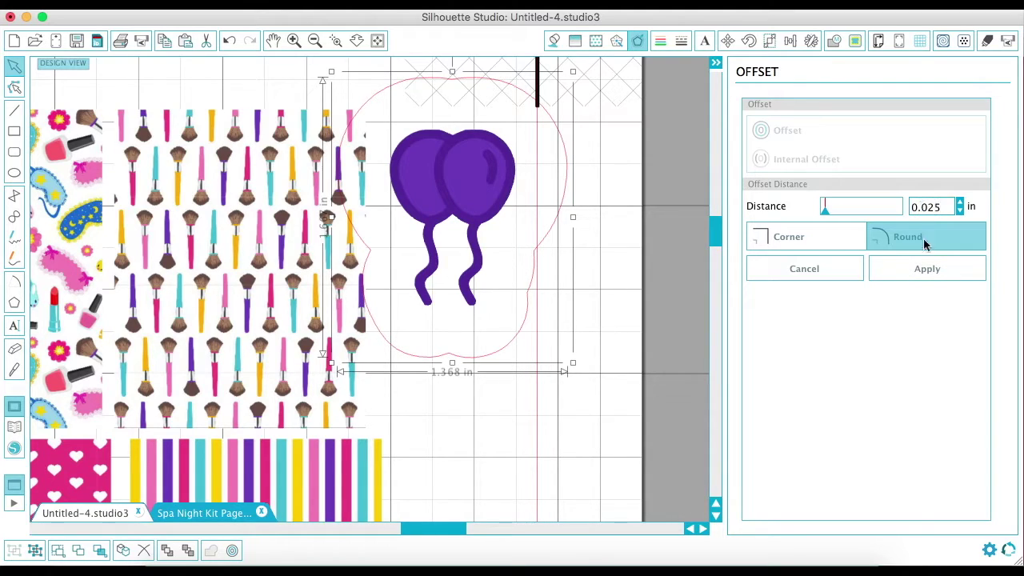
click(928, 270)
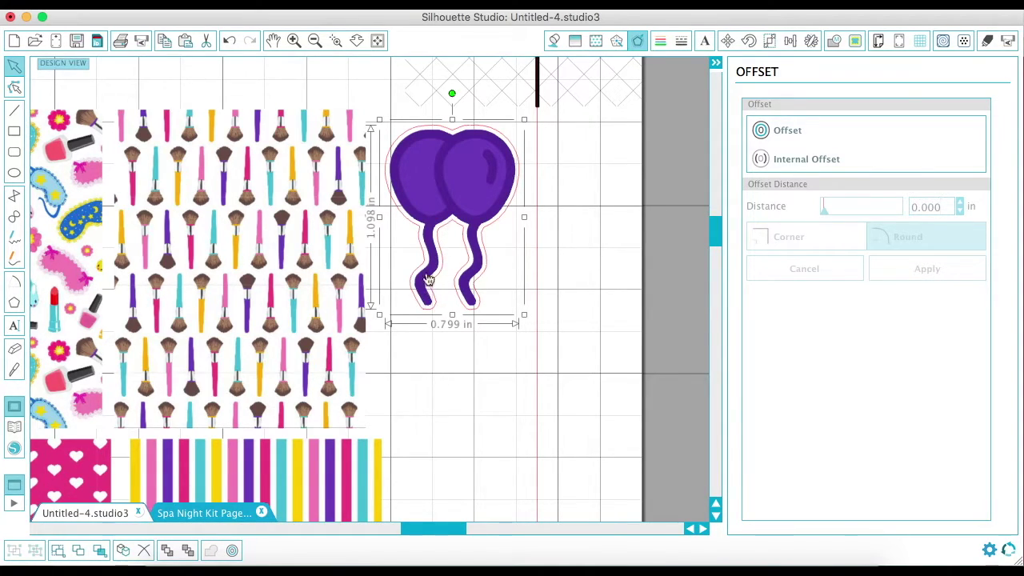
Group the purple balloons with their offset outline and nudge the group slightly up
click(554, 253)
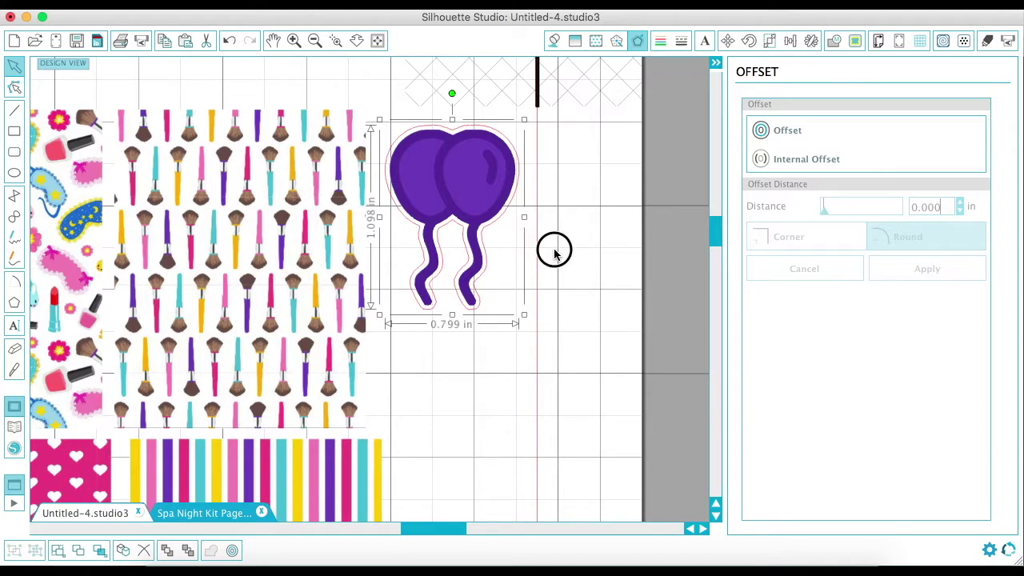
click(485, 184)
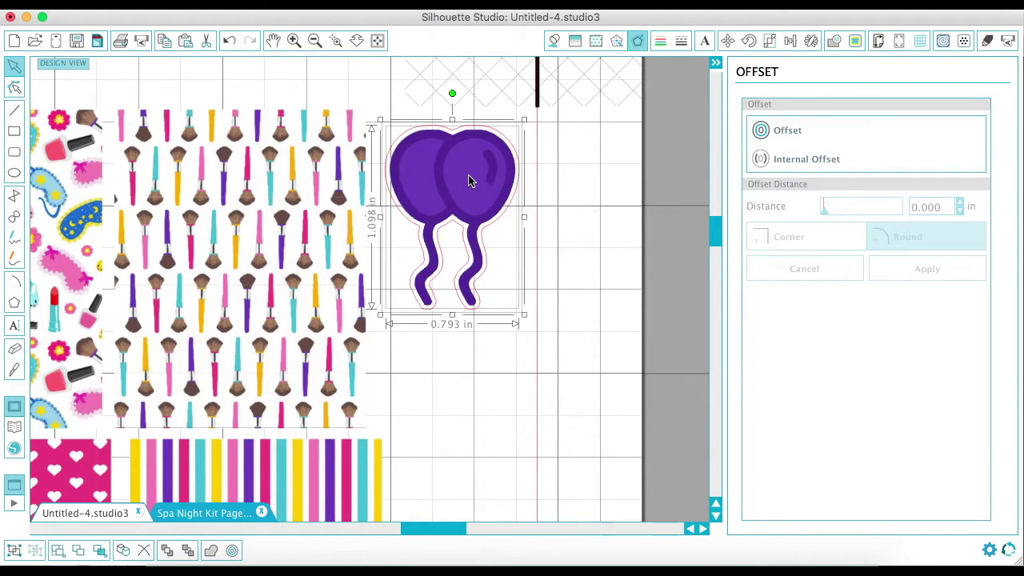
right_click(469, 181)
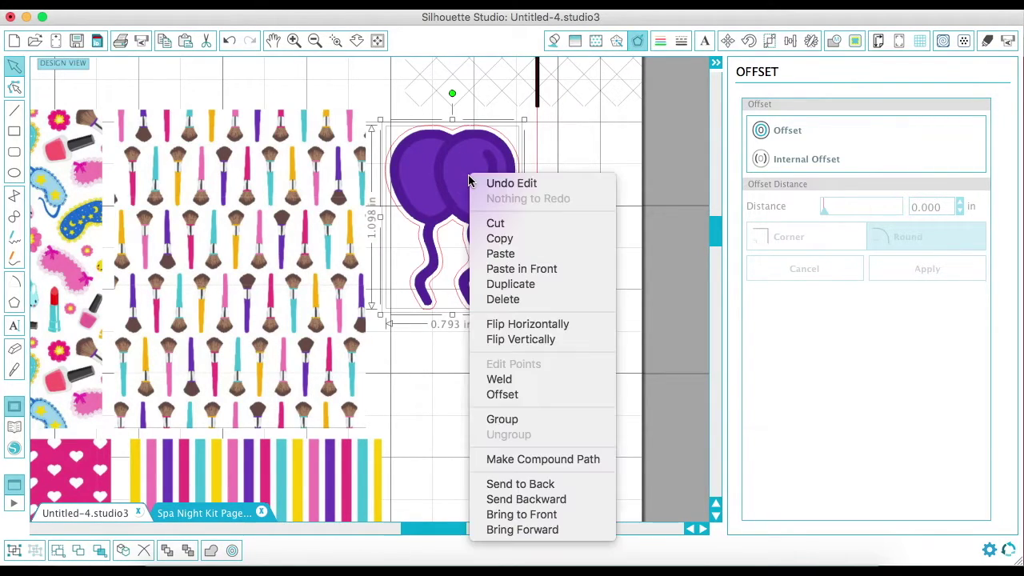
click(565, 420)
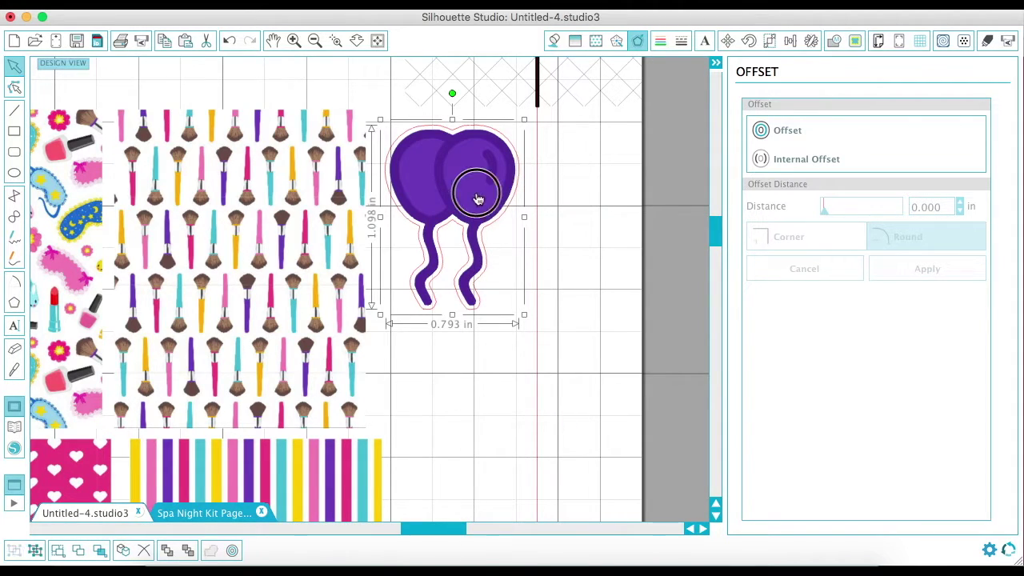
mouse_move(475, 194)
mouse_down()
mouse_move(521, 221)
mouse_move(476, 184)
mouse_up()
Set the balloon group's cut style to Cut Edge
click(986, 40)
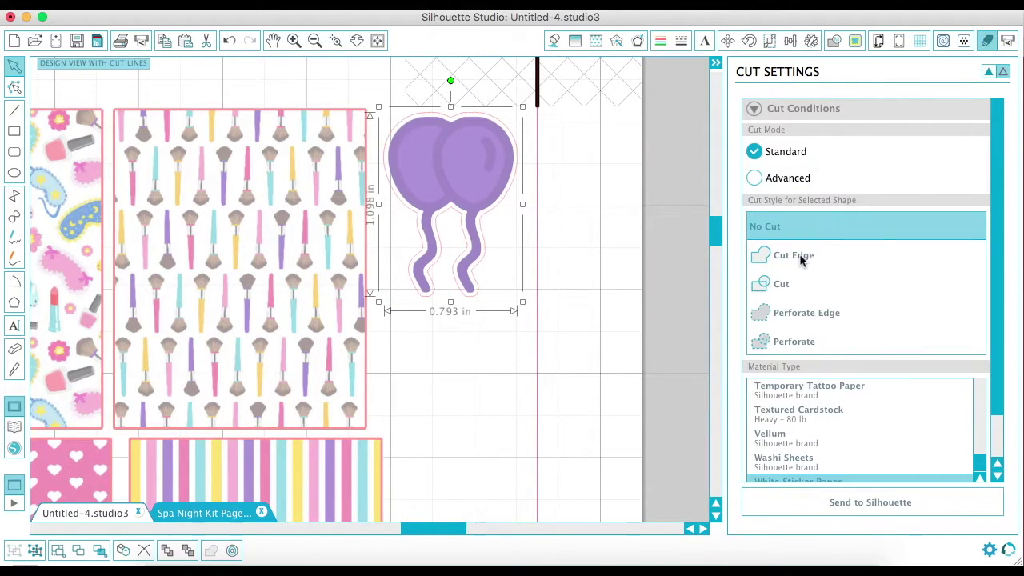
click(800, 256)
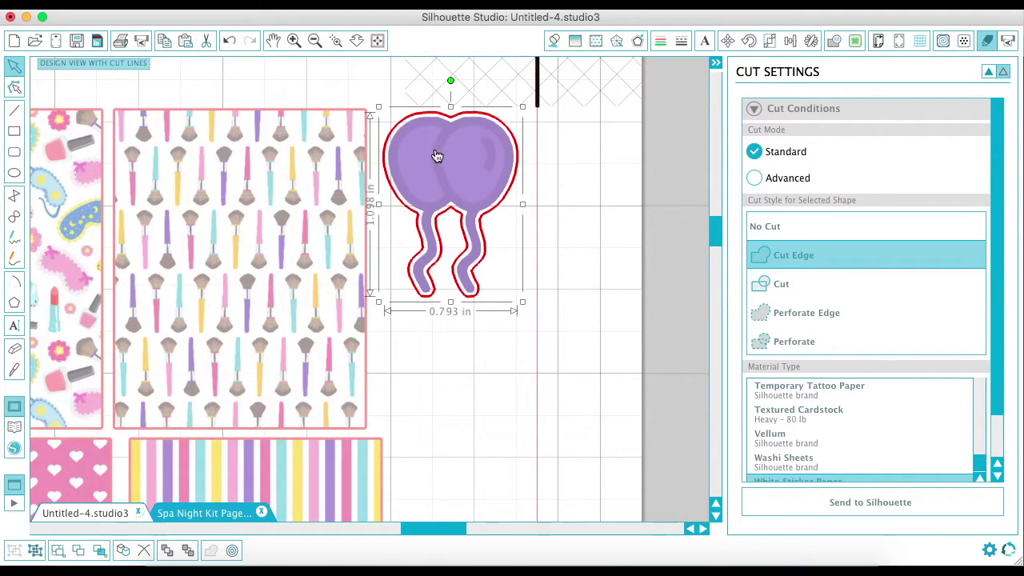
click(776, 254)
click(703, 40)
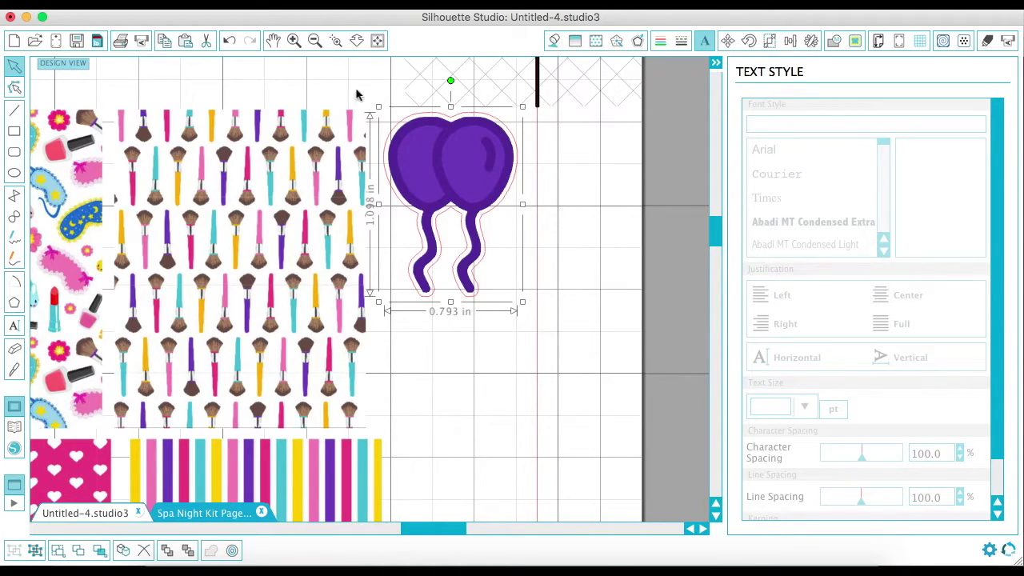
click(313, 40)
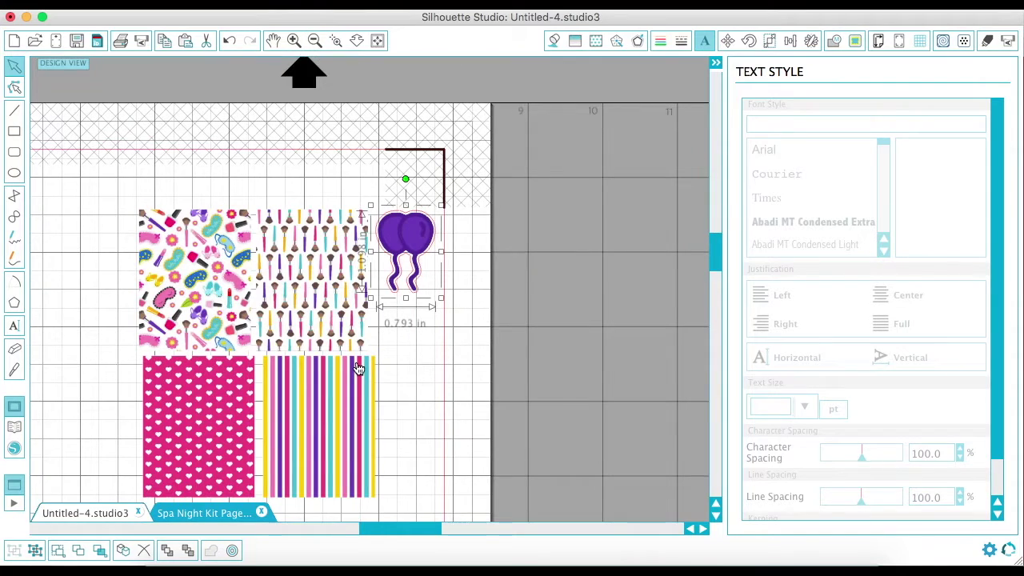
scroll(359, 368, down, 3)
scroll(356, 366, left, 3)
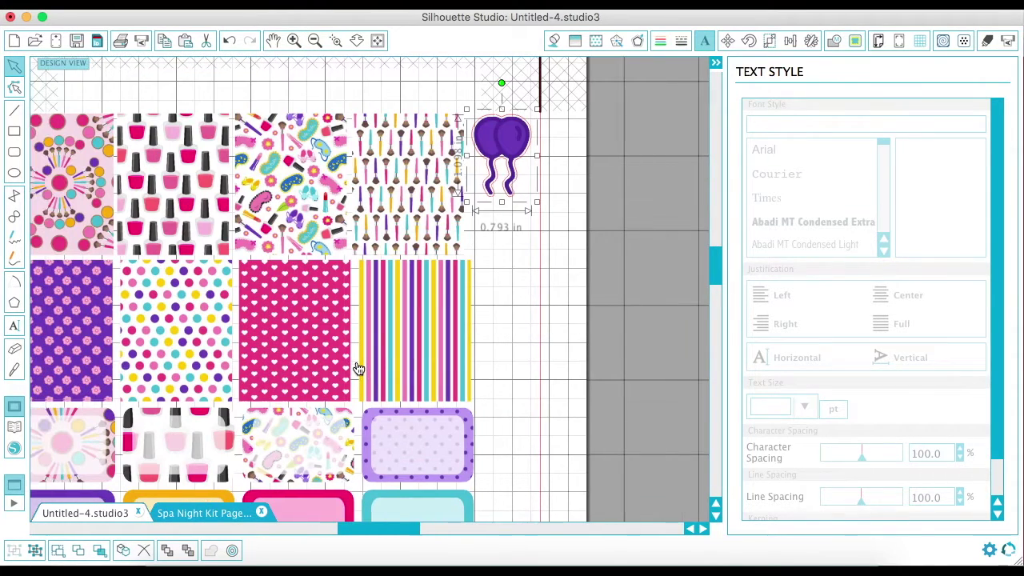
click(313, 40)
scroll(320, 355, down, 3)
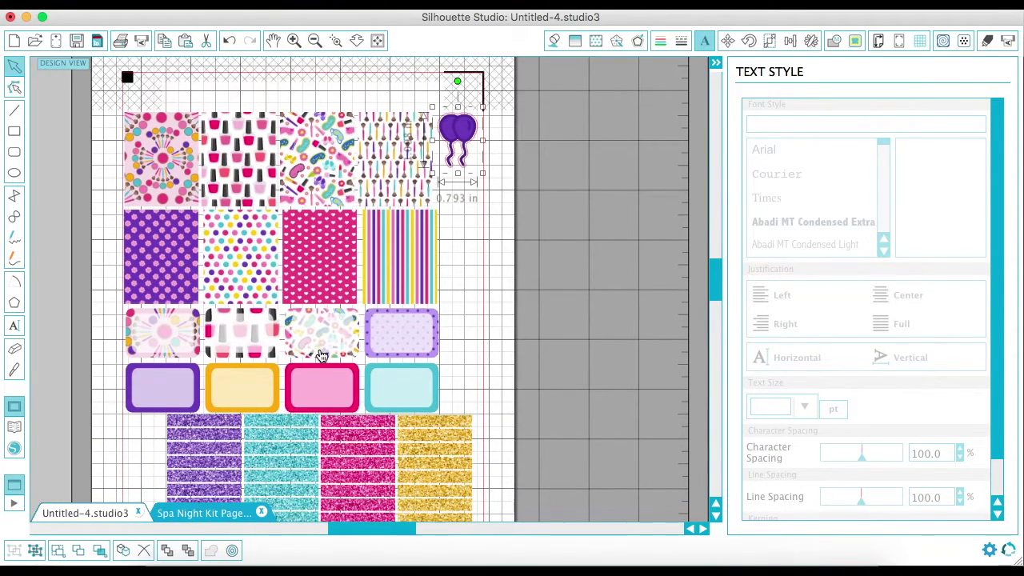
click(572, 424)
scroll(553, 361, down, 1)
scroll(554, 365, down, 2)
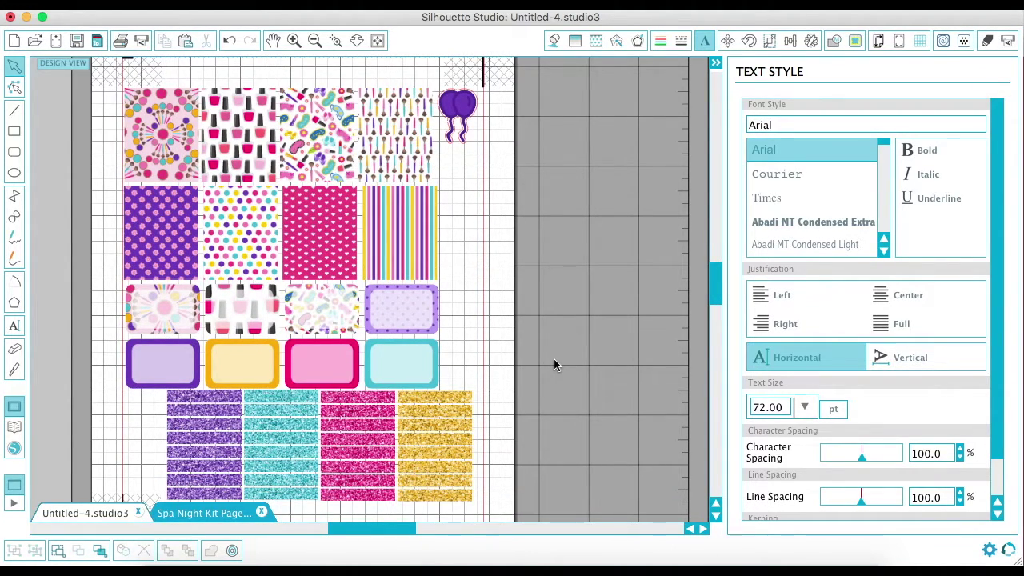
scroll(554, 365, down, 2)
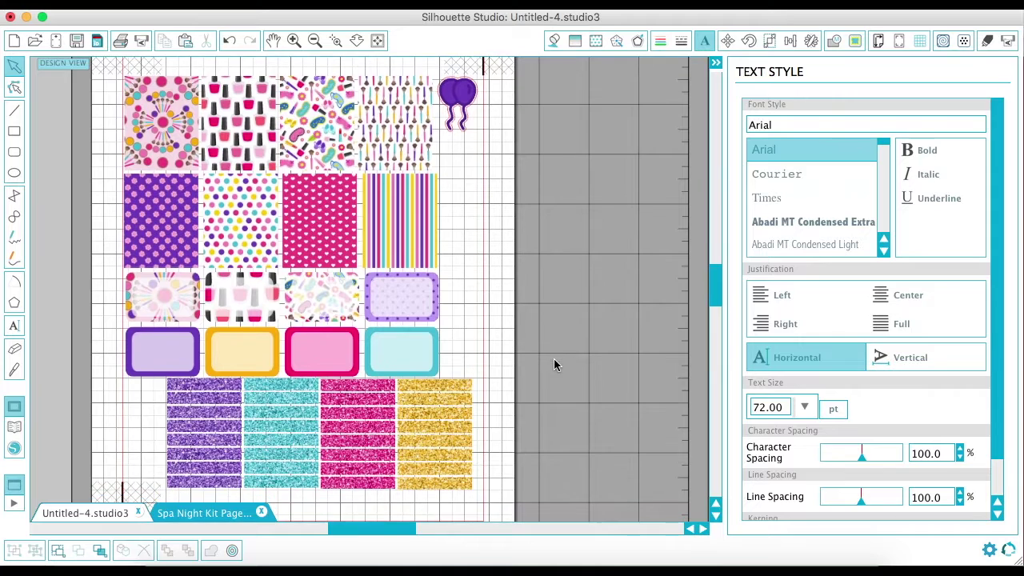